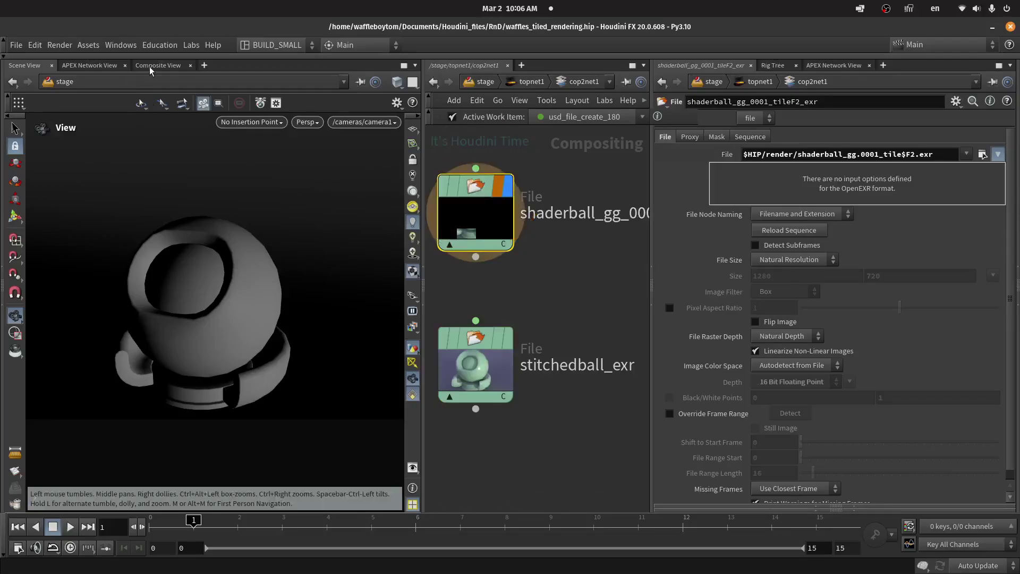
Step: Scrub through frames 0 to 15 in the composite view to inspect the rendered shaderball tiles
click(151, 65)
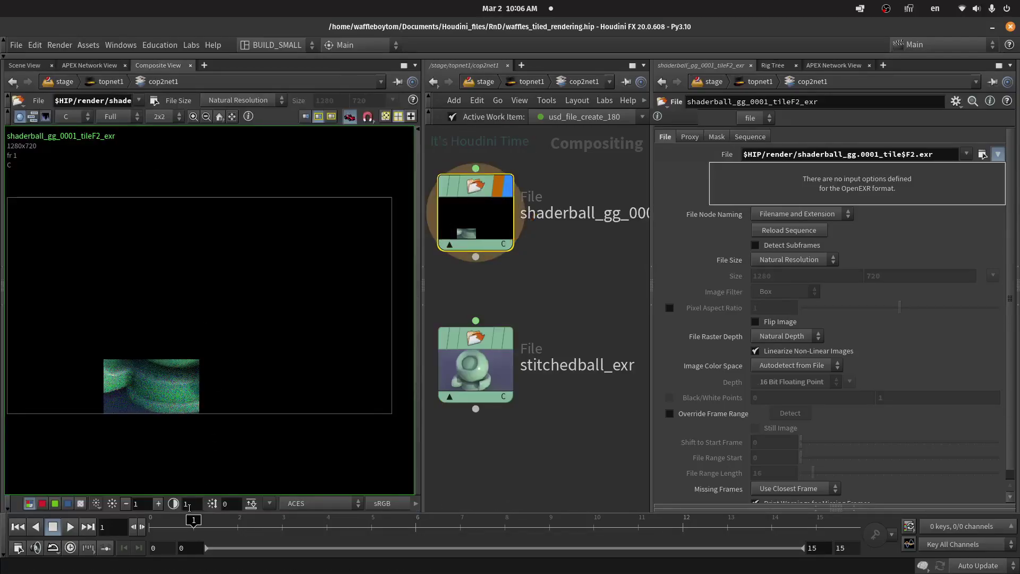
drag(152, 526, 808, 529)
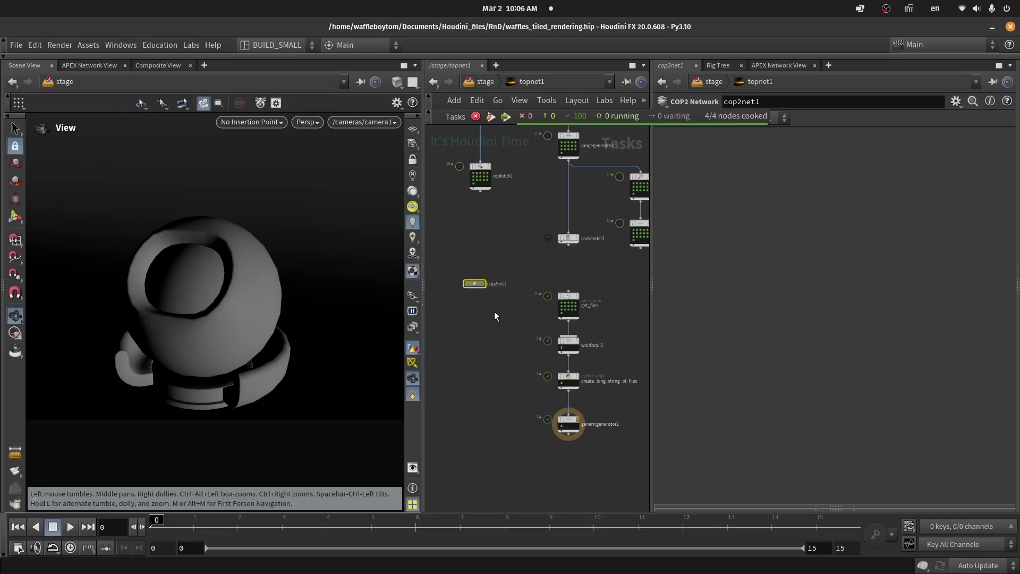
Step: Return from topnet1 to the stage network and move the usdrender_rop1 node slightly lower, keeping it under karmarendersettings
scroll(494, 312, up, 3)
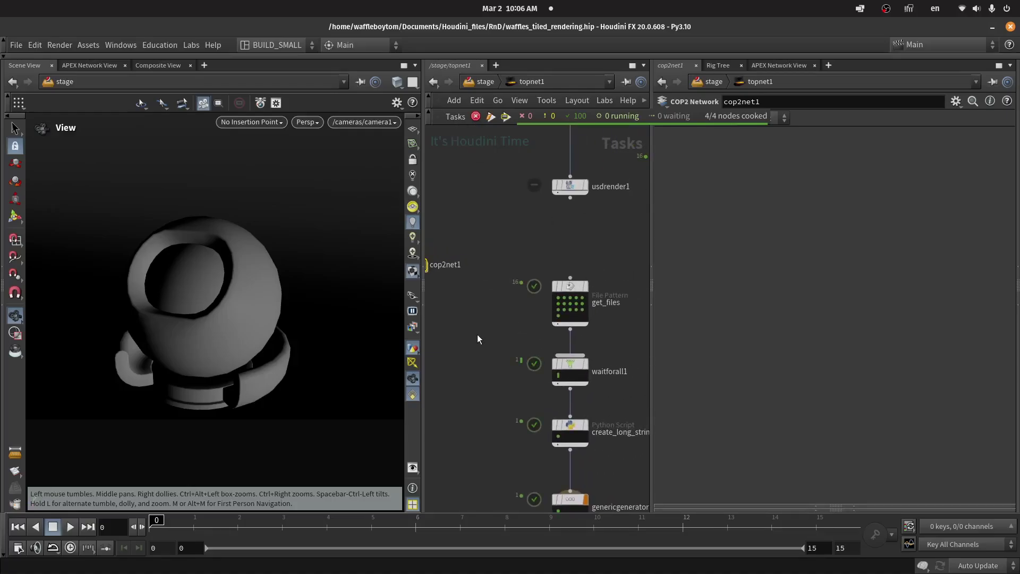
scroll(477, 339, down, 5)
middle_drag(477, 339, 519, 427)
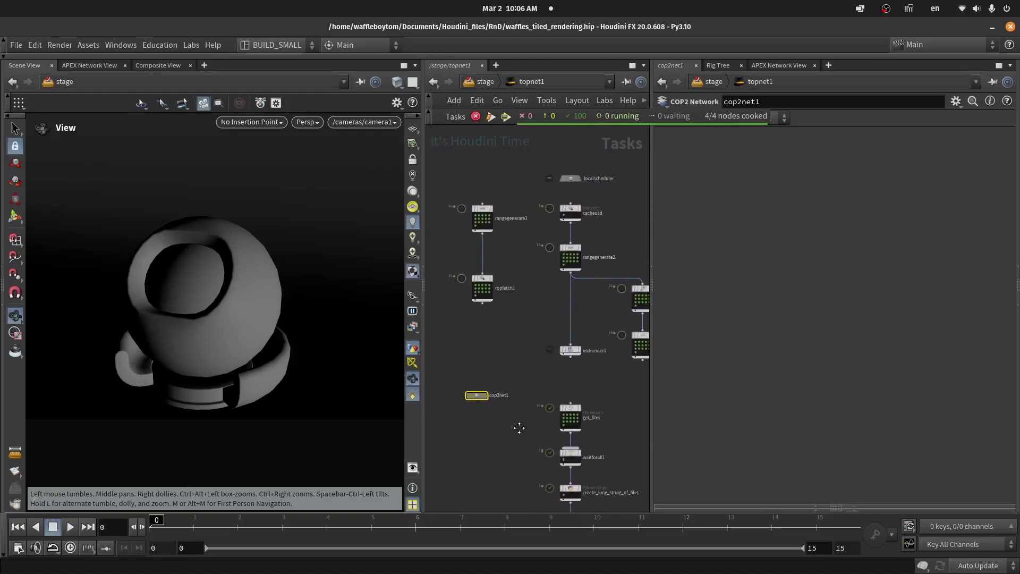
key(u)
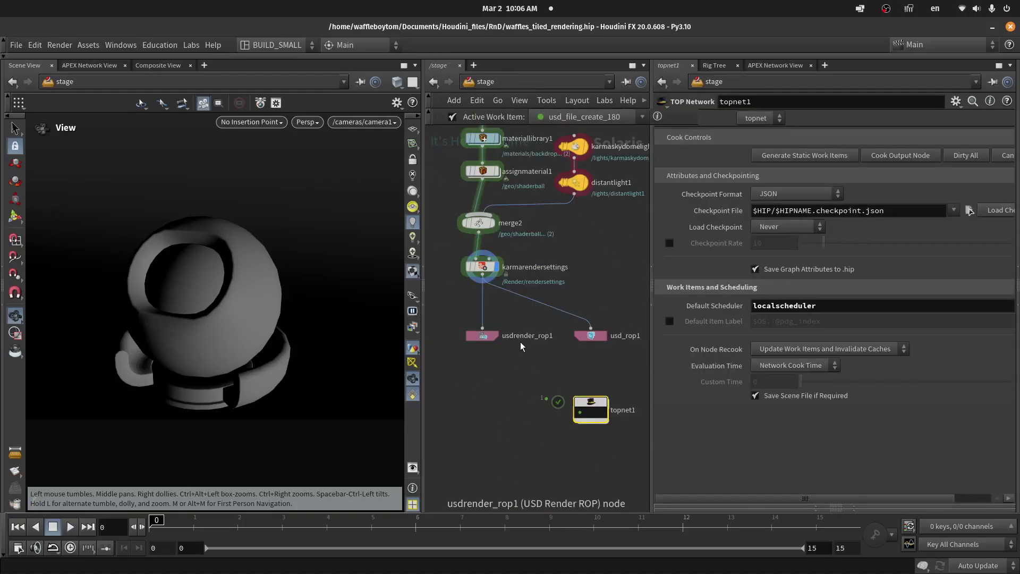
click(463, 318)
click(497, 350)
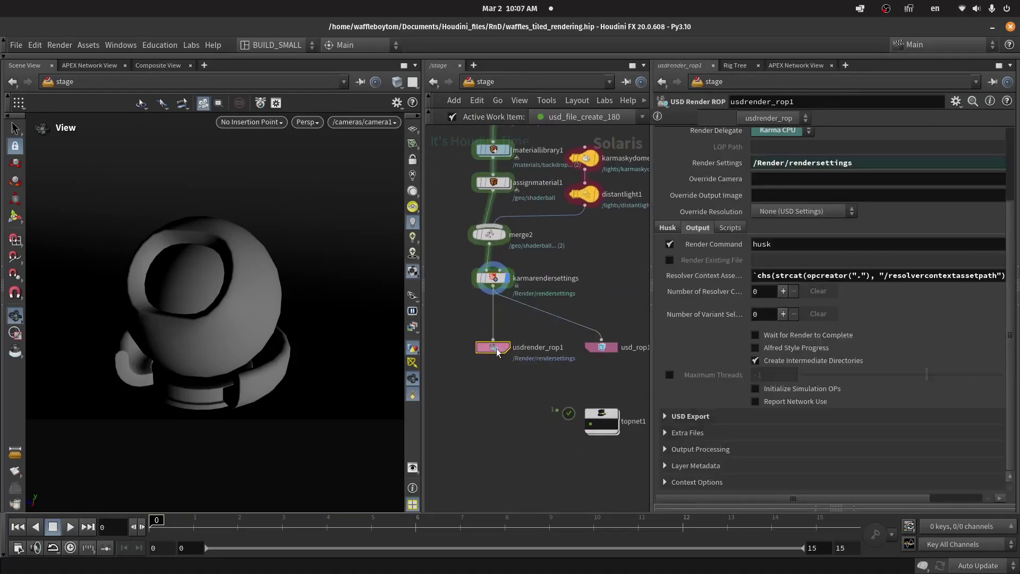
drag(497, 350, 496, 373)
drag(465, 327, 508, 377)
Step: Show the parameters of the karmarendersettings node in the stage network
scroll(508, 367, up, 5)
scroll(515, 303, down, 5)
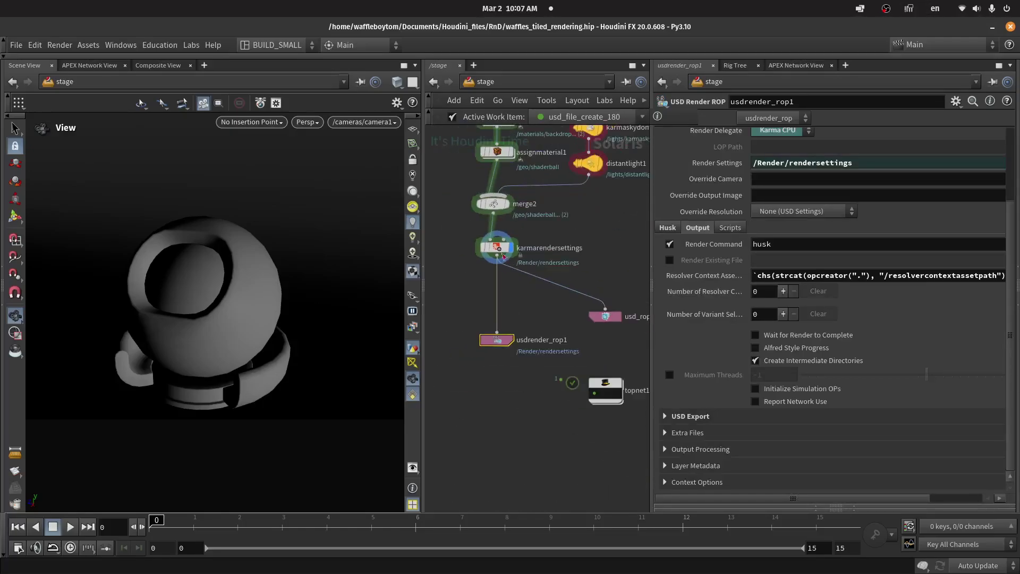
click(502, 254)
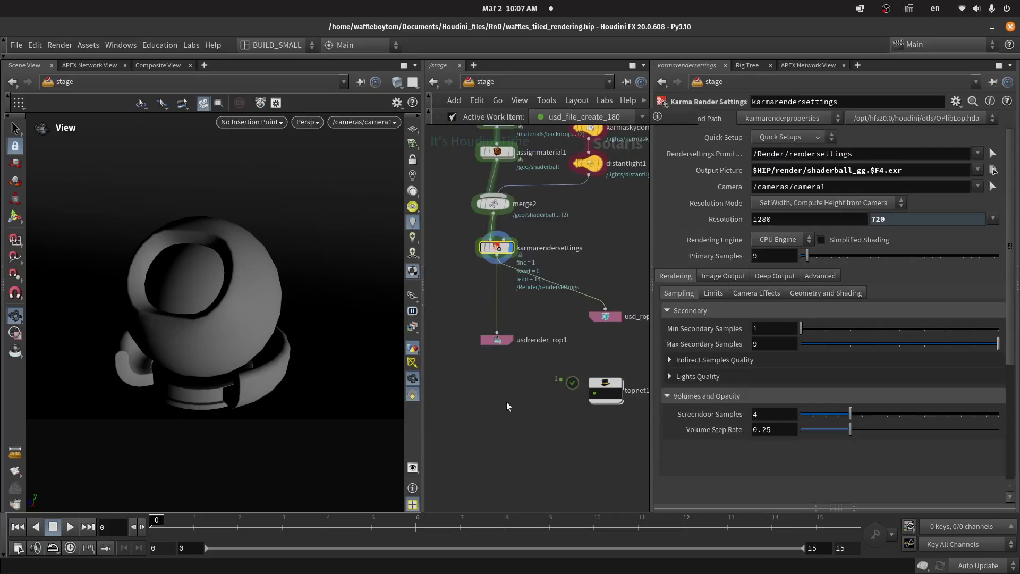
Step: Add a Karma render settings and USD Render ROP node pair below the existing nodes, and delete the pair
key(Tab)
text(karma)
key(Return)
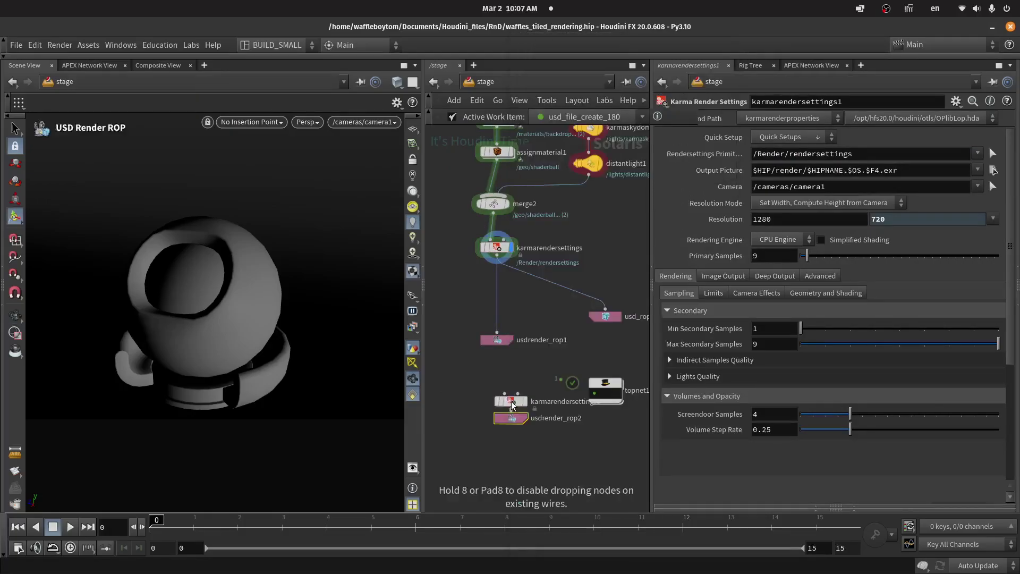
click(511, 403)
scroll(511, 402, up, 5)
drag(482, 386, 547, 486)
key(Delete)
scroll(574, 241, down, 5)
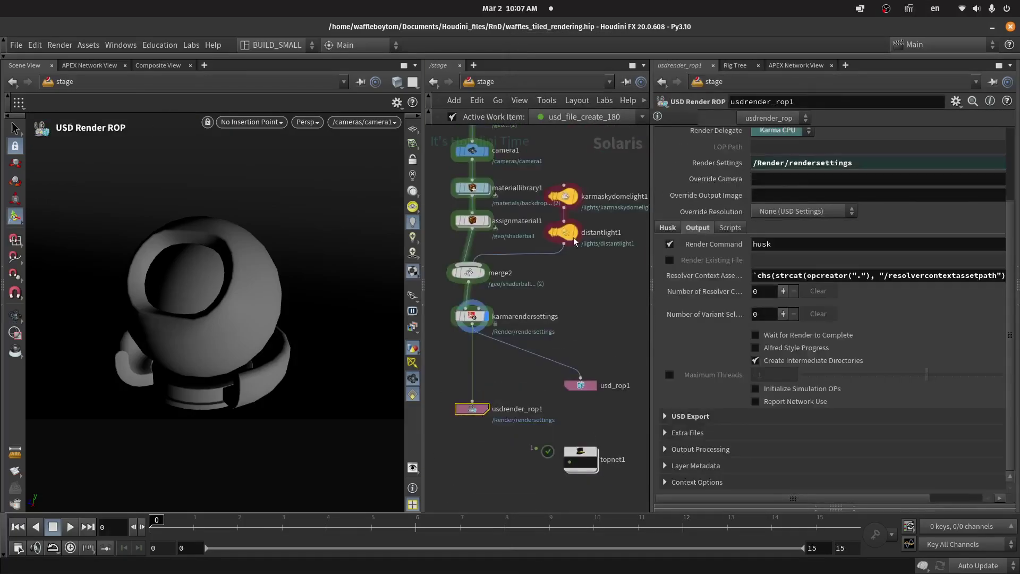
Step: Show the Husk tile settings of usdrender_rop1 and widen the parameter pane
scroll(470, 412, up, 3)
click(667, 228)
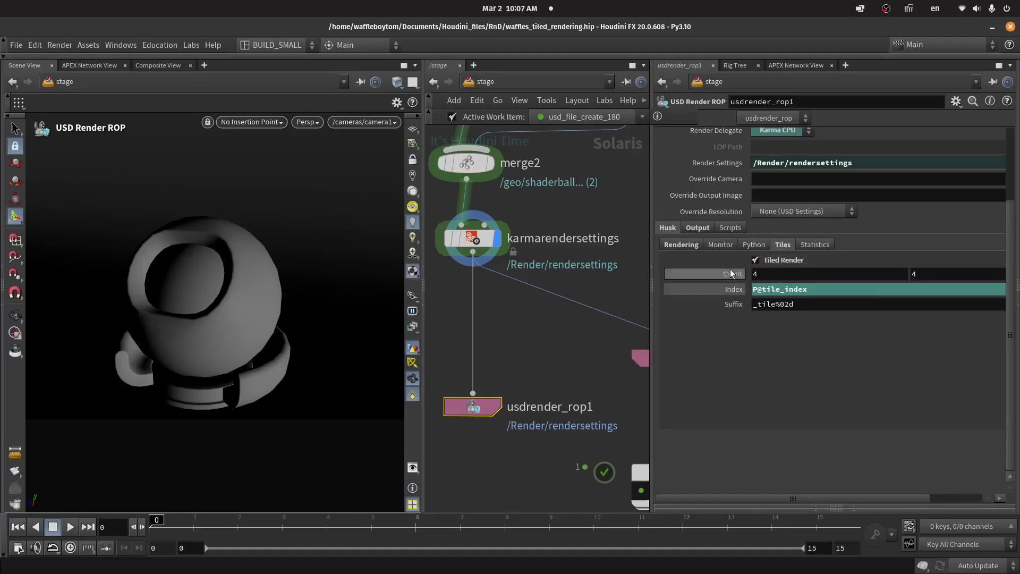
drag(652, 271, 618, 271)
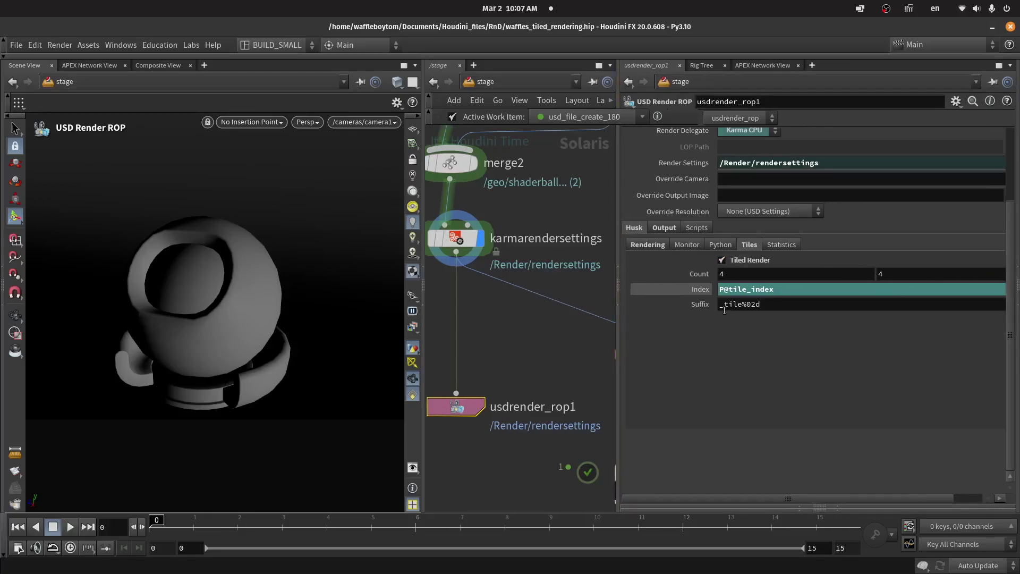
Step: Examine the output picture path of karmarendersettings, focusing on where the frame number ends before the extension
click(455, 238)
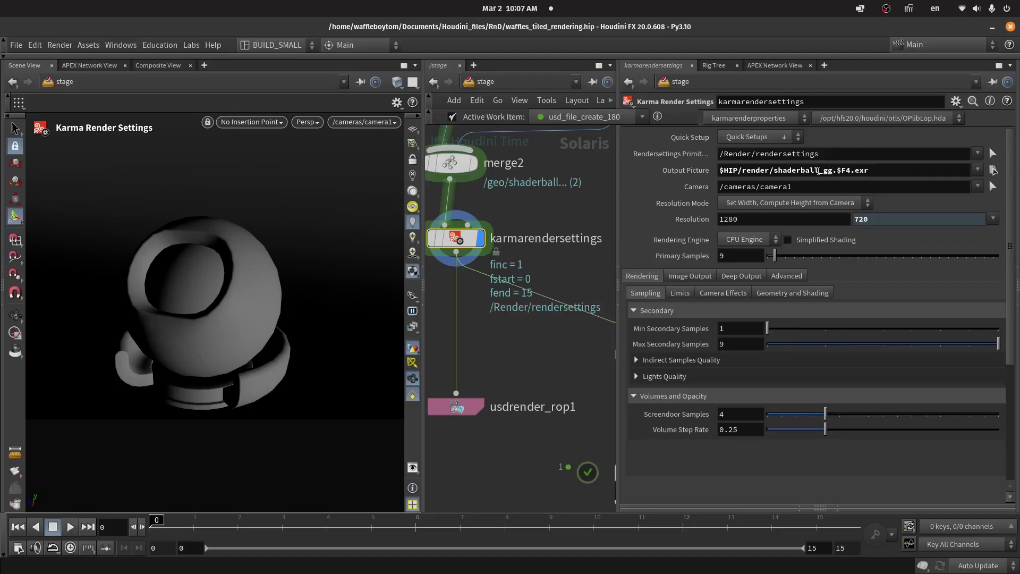
double_click(838, 169)
click(853, 170)
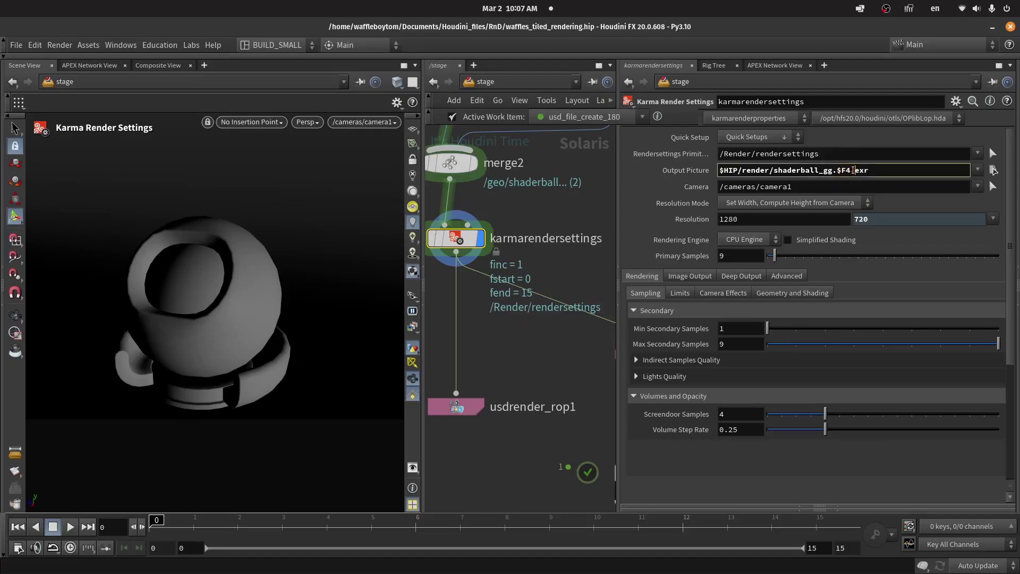
Step: Examine the tile Suffix pattern of usdrender_rop1, highlighting its text and its number padding part
click(456, 405)
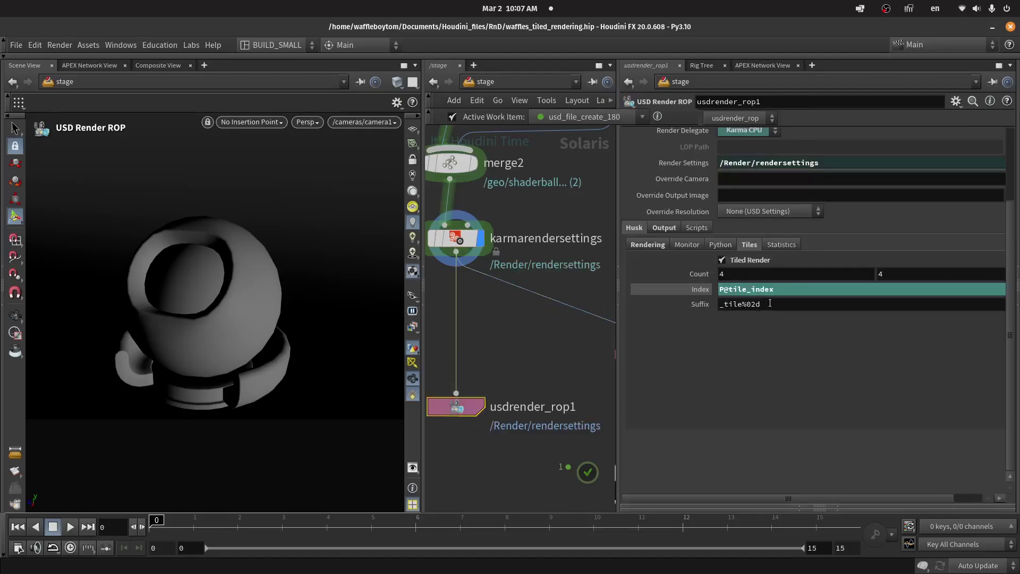
click(726, 304)
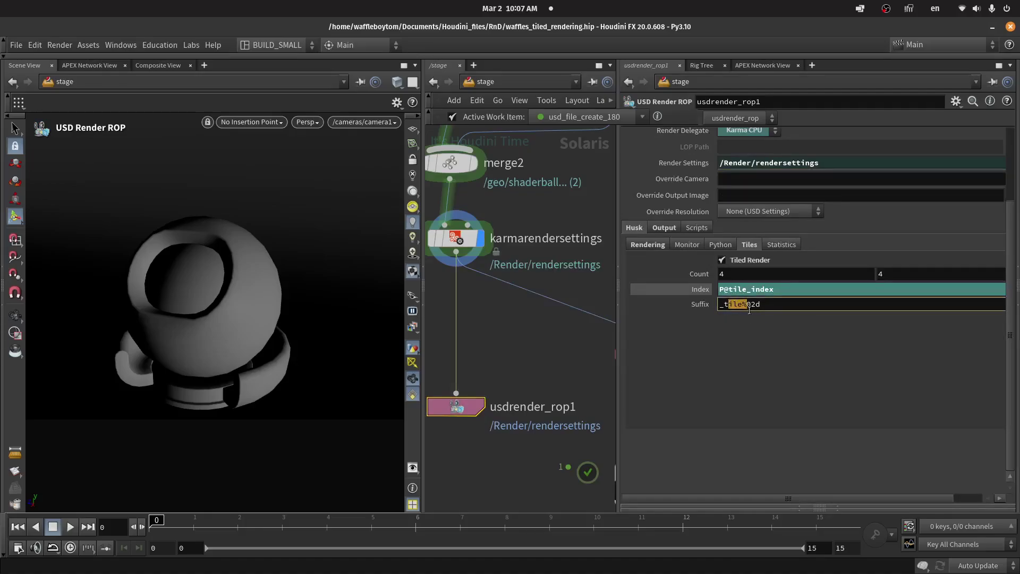
drag(743, 304, 761, 305)
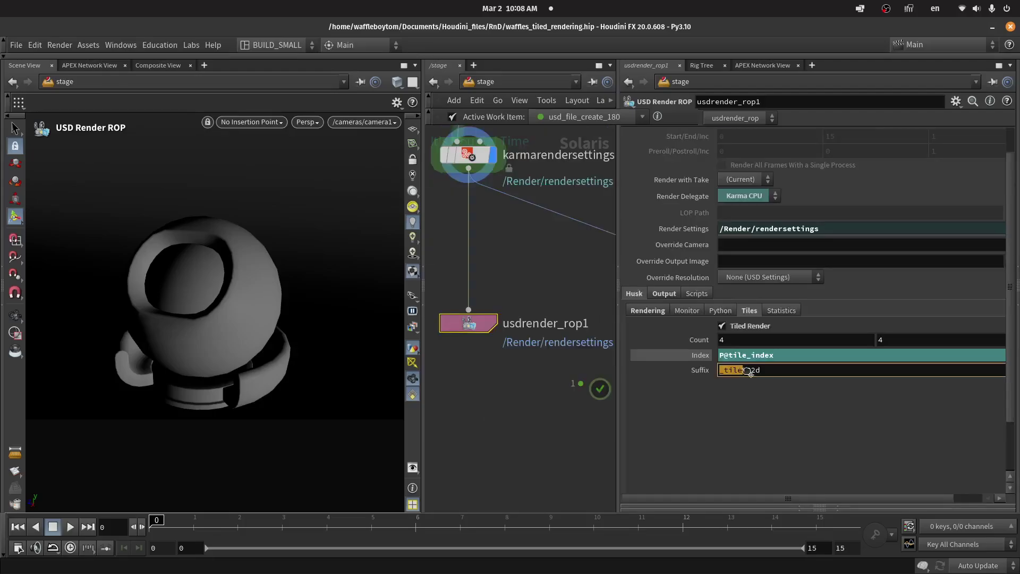
drag(720, 370, 743, 370)
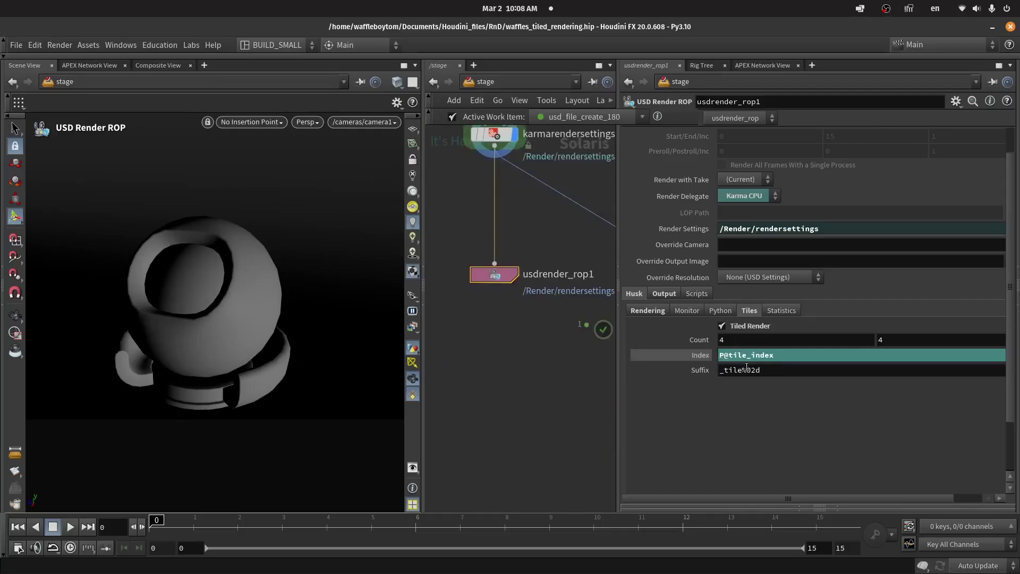
Step: Highlight the tile Index expression of usdrender_rop1 and switch the parameter to show its evaluated value
click(792, 354)
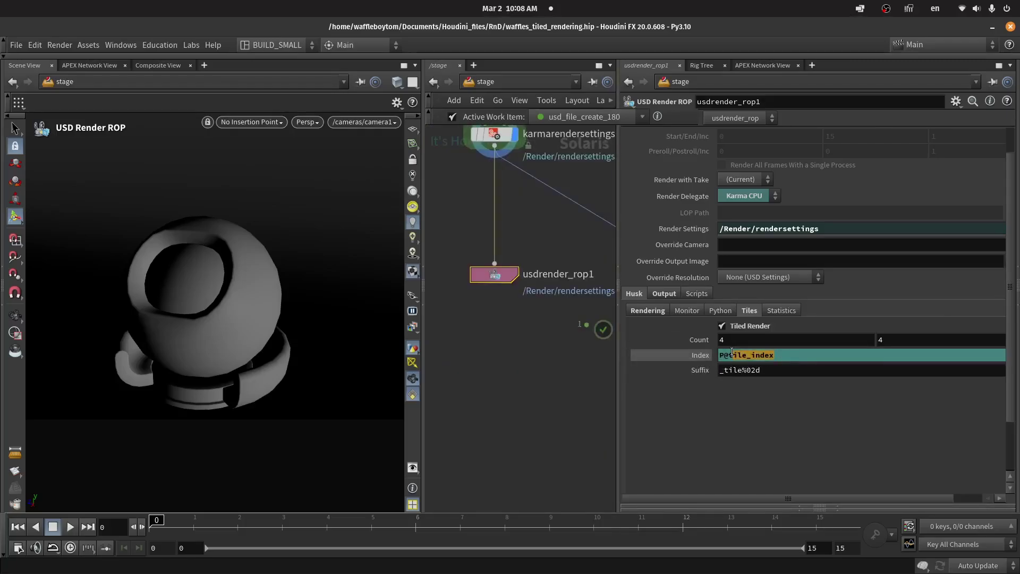
key(Tab)
click(695, 353)
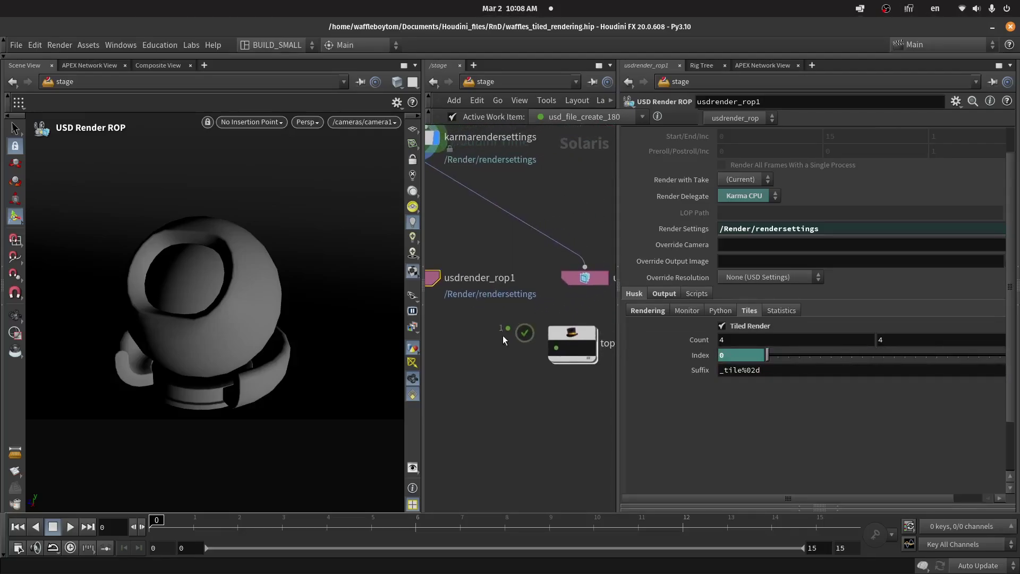
Step: Inspect the tile_index attribute of the first and last rangegenerate1 work items inside topnet1
double_click(584, 332)
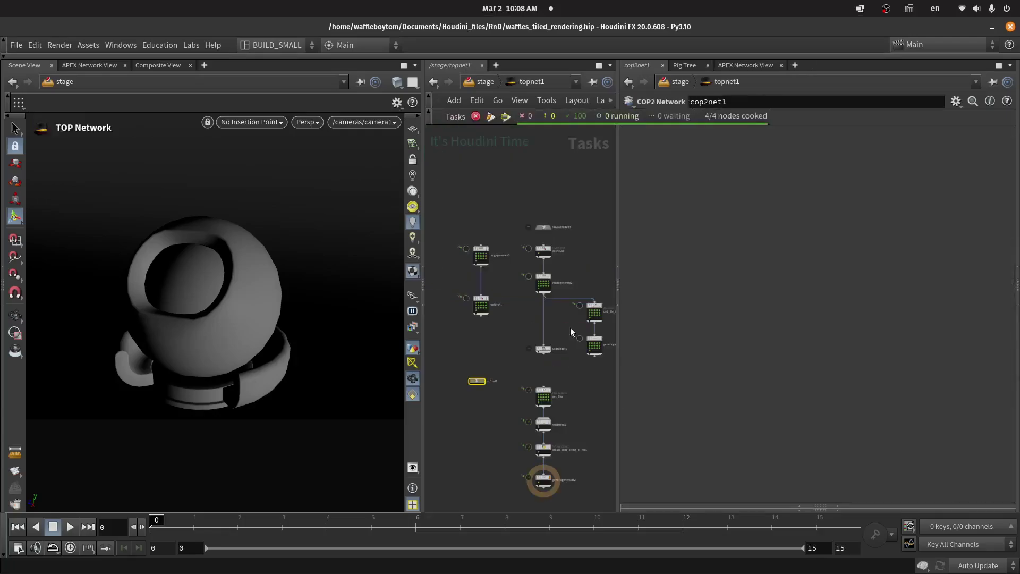
drag(539, 307, 448, 178)
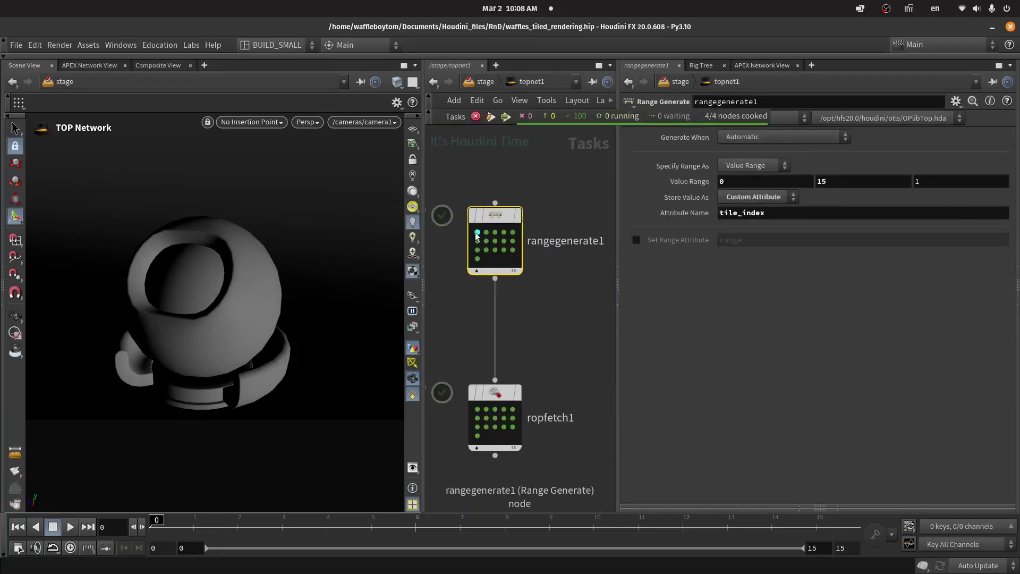
click(477, 232)
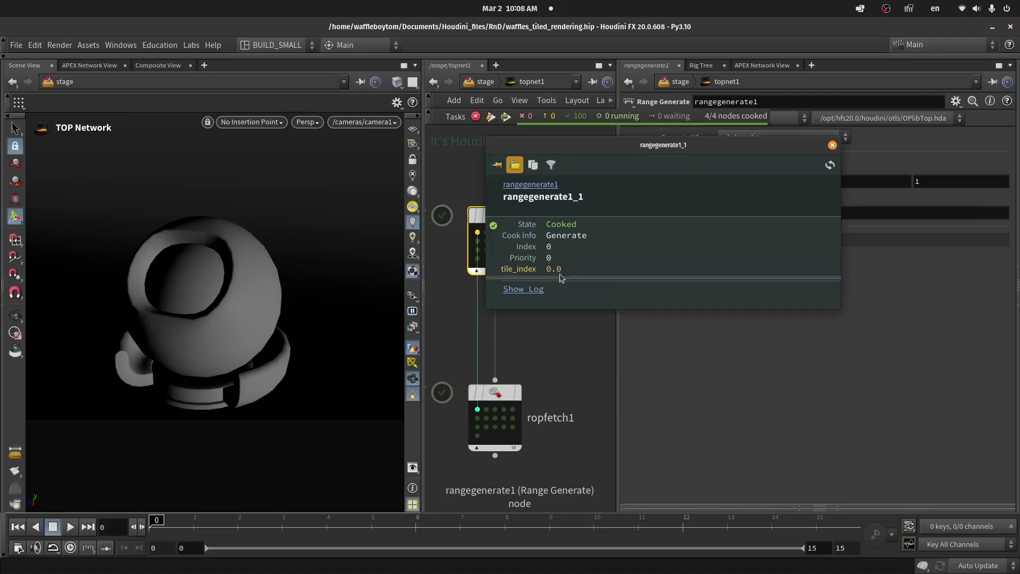
click(477, 259)
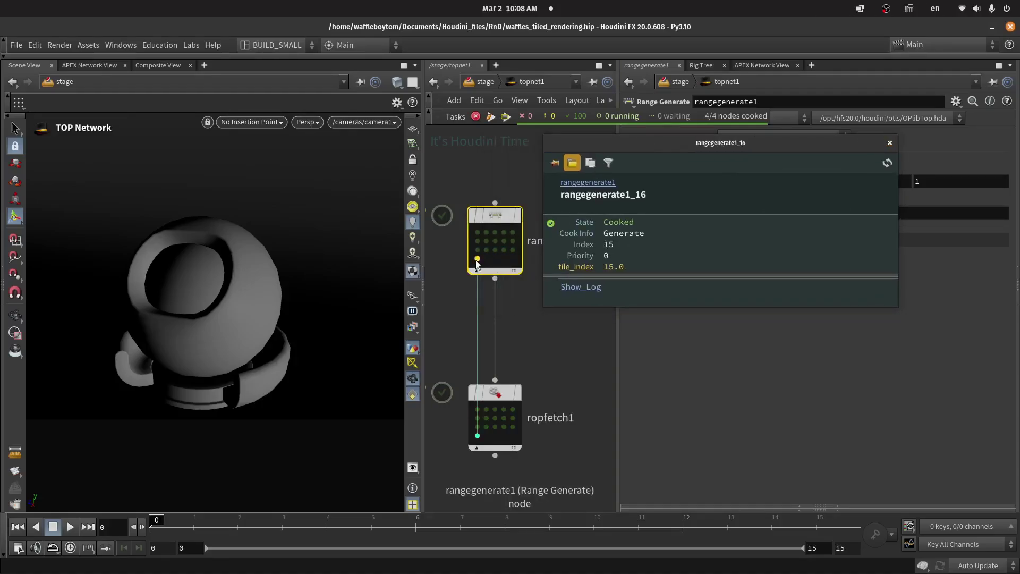
click(890, 143)
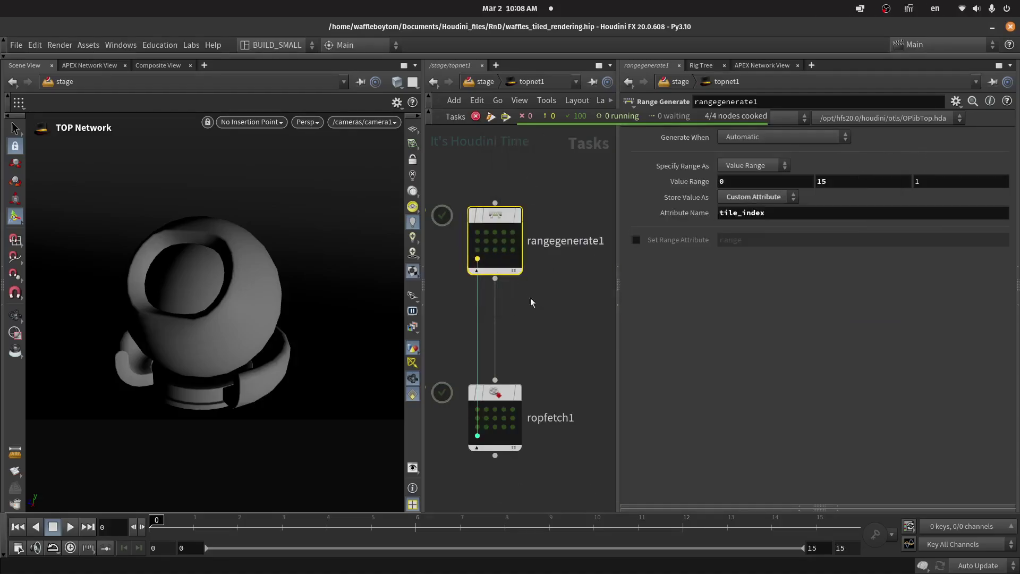
Step: Examine the ROP path and output file settings of the ropfetch1 node
scroll(561, 296, down, 2)
middle_drag(542, 335, 537, 296)
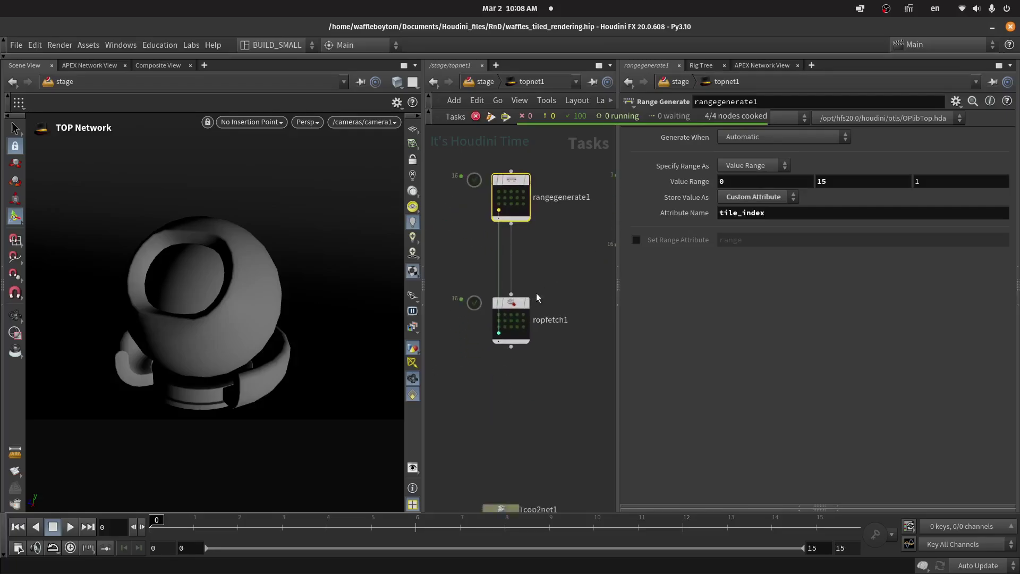
drag(537, 287, 484, 410)
scroll(542, 264, up, 3)
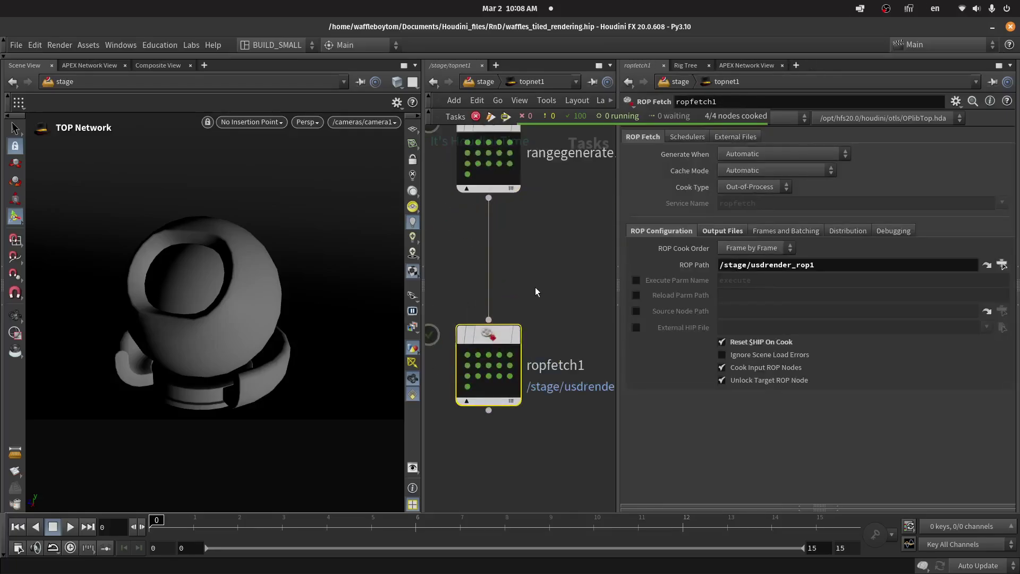
click(720, 233)
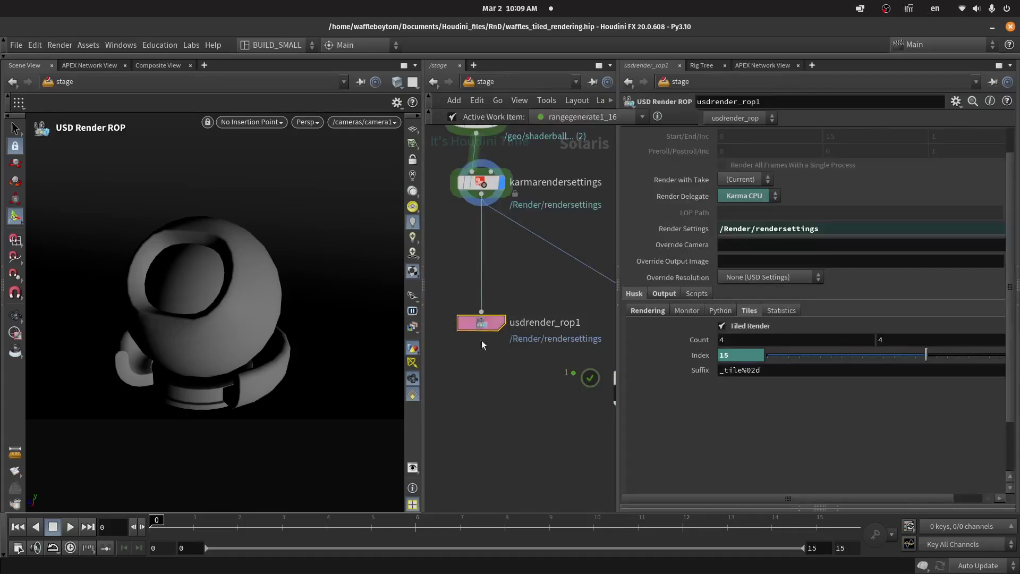
Step: Show the tile Index of usdrender_rop1 as the expression P@tile_index
text(P@tile_index)
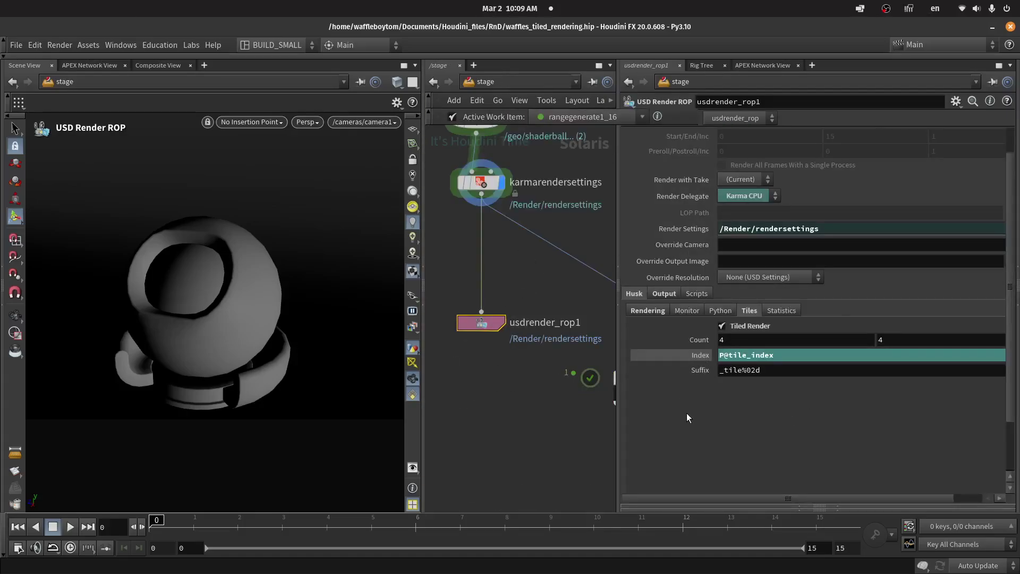
scroll(515, 359, down, 3)
scroll(506, 351, up, 4)
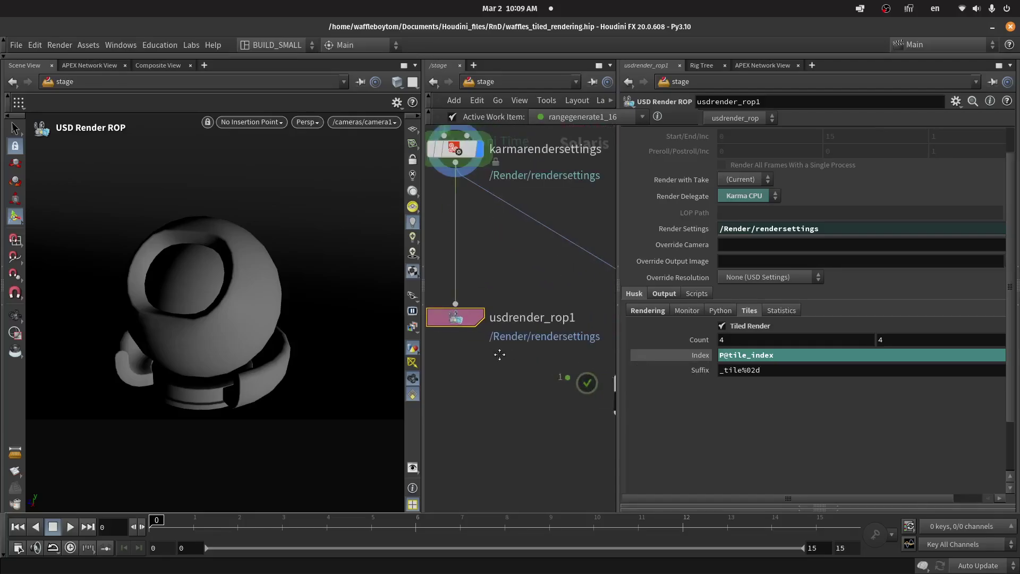
Step: Select the seventh rangegenerate1 work item inside topnet1 and inspect its attributes
middle_drag(499, 353, 491, 348)
double_click(569, 346)
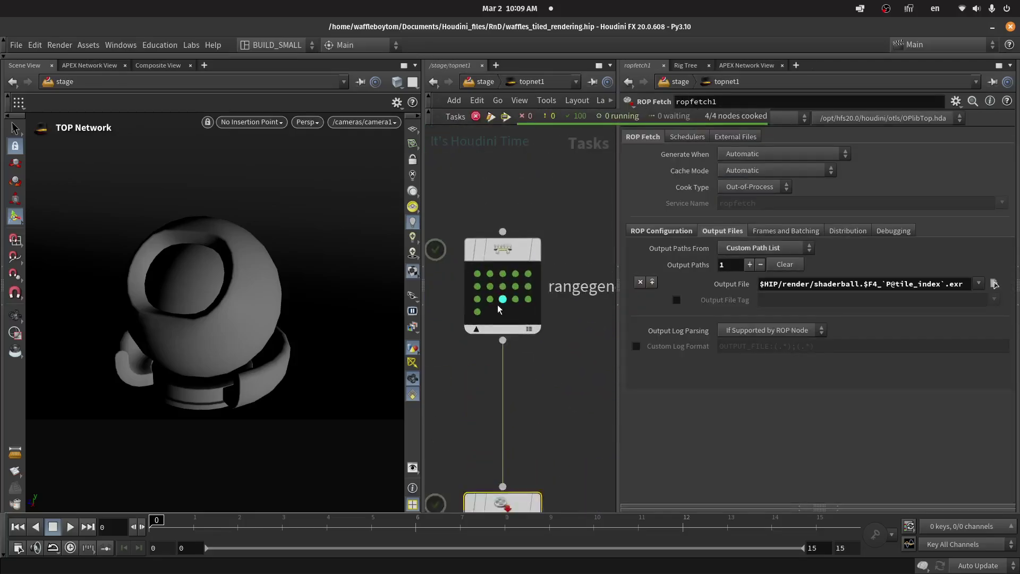
scroll(497, 305, up, 3)
click(488, 283)
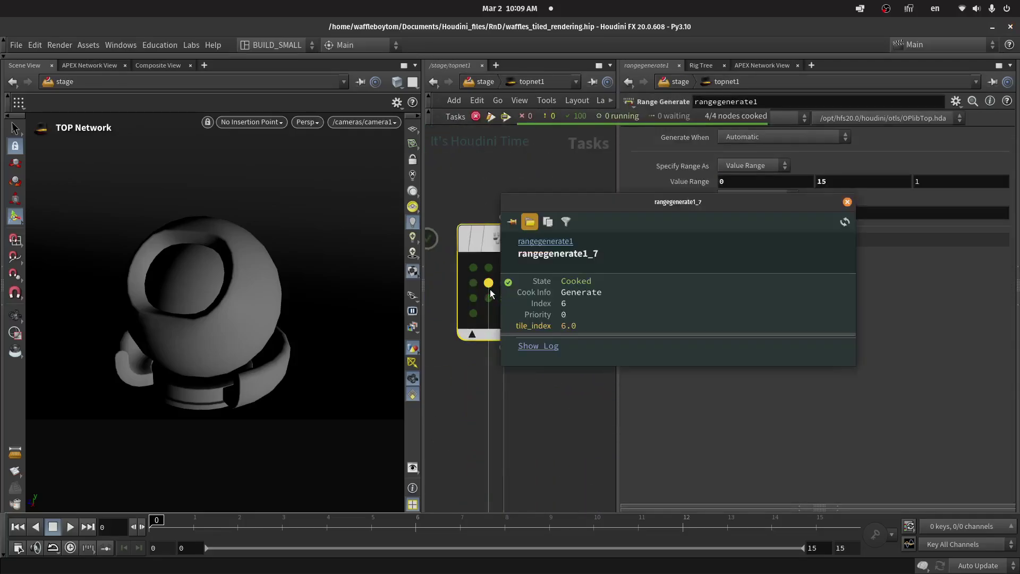
click(847, 202)
Step: Return to the stage network and show the evaluated tile Index of usdrender_rop1 for the selected work item
key(u)
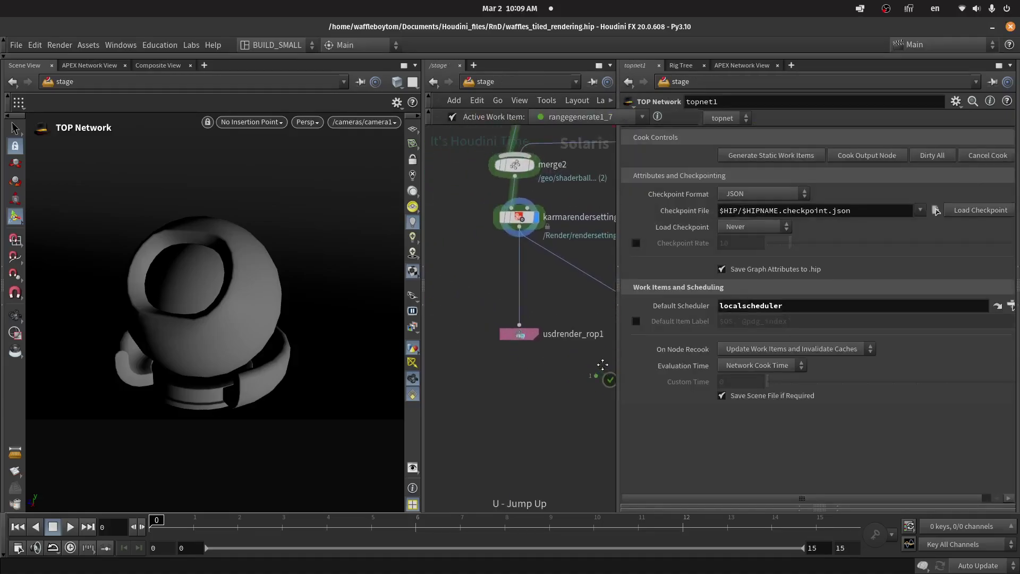
click(520, 335)
click(691, 354)
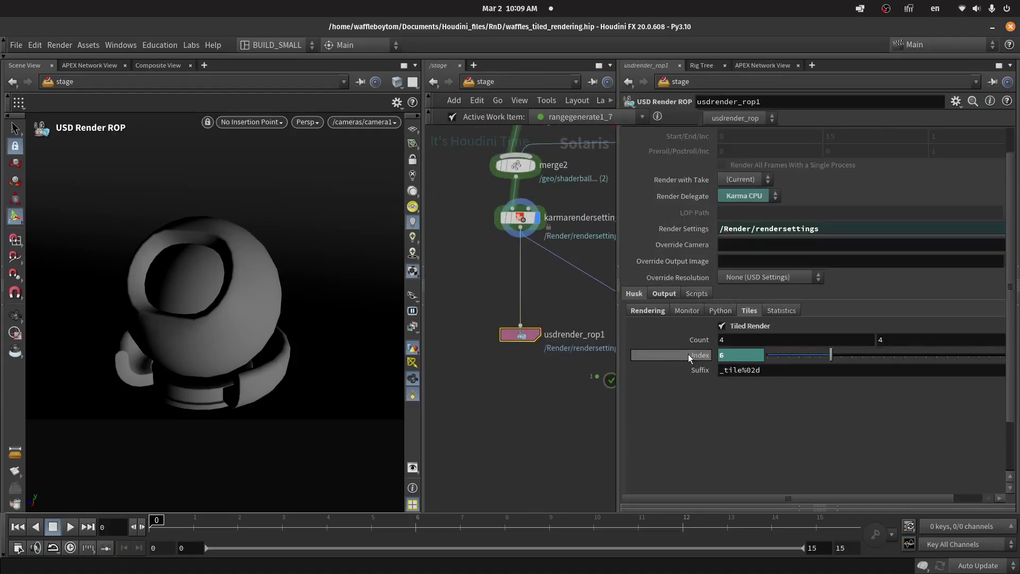
scroll(680, 355, up, 1)
scroll(679, 360, down, 1)
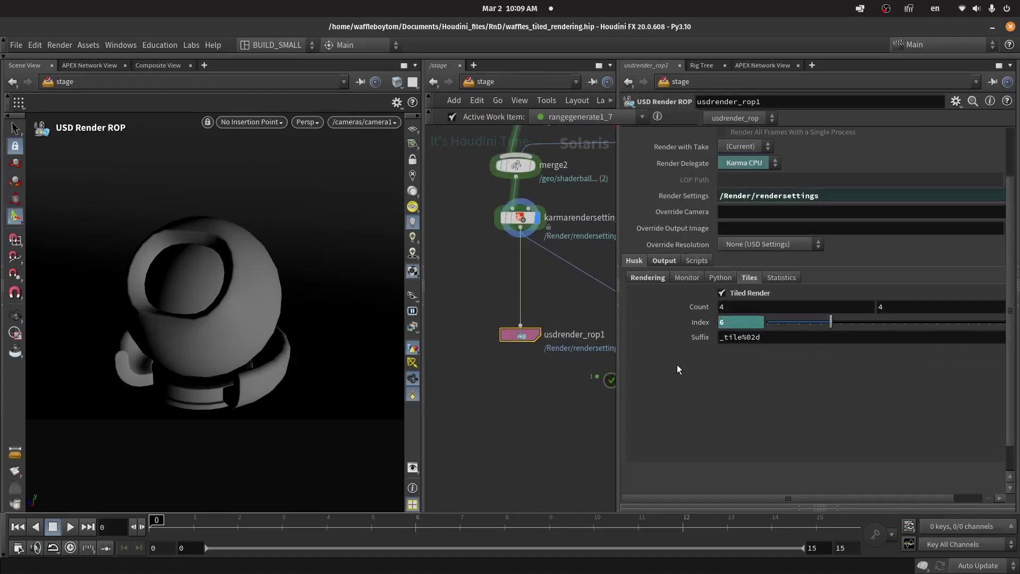
Step: Show the output settings of usdrender_rop1 and expand its USD Export section
click(683, 323)
click(688, 324)
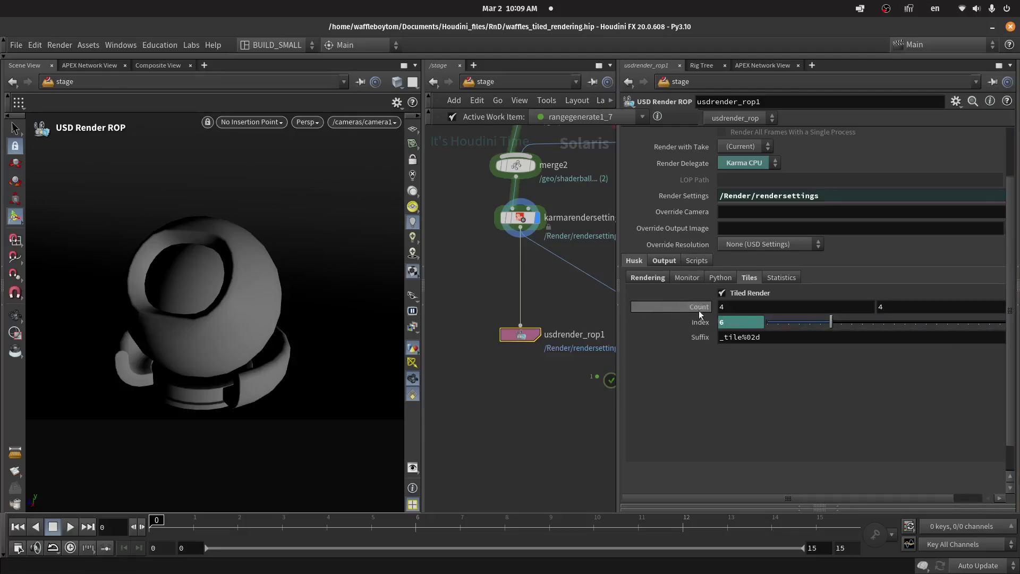
click(664, 277)
click(664, 261)
scroll(797, 361, down, 1)
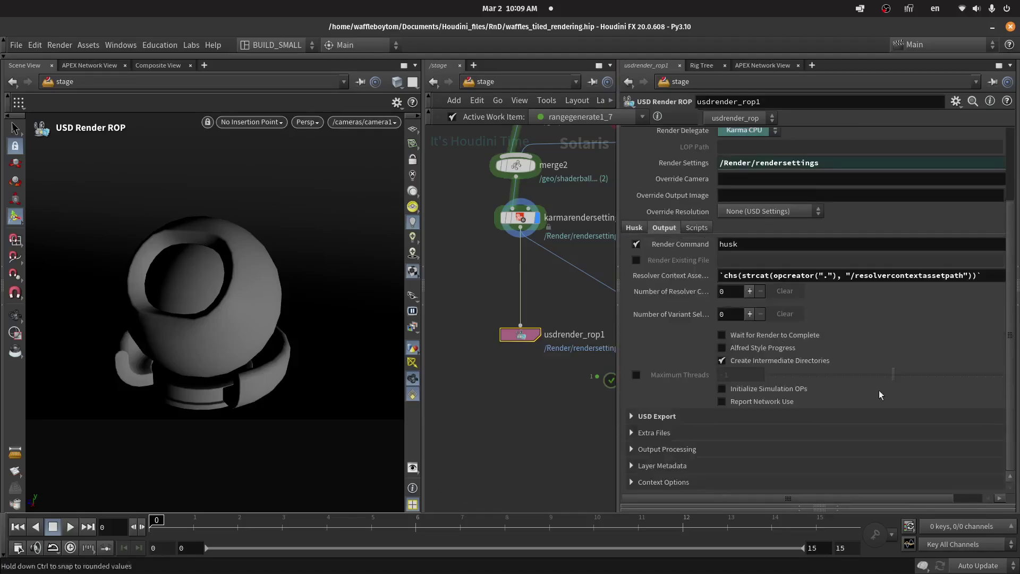
click(630, 417)
scroll(572, 406, down, 2)
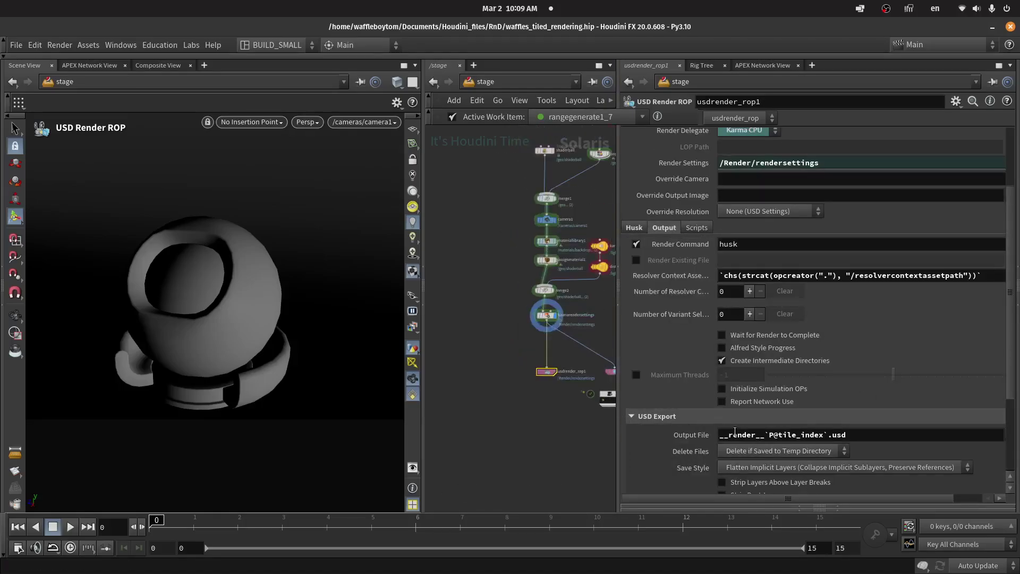
Step: Examine the USD Export output file of usdrender_rop1, where the P@tile_index expression makes each name unique
scroll(549, 405, up, 2)
scroll(550, 405, up, 1)
scroll(776, 398, down, 2)
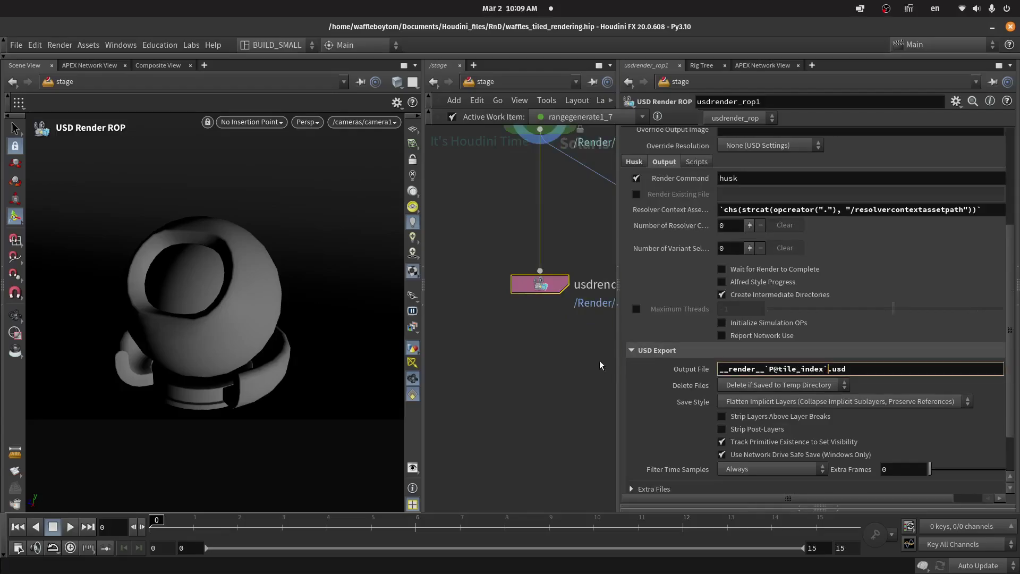
middle_drag(558, 373, 490, 472)
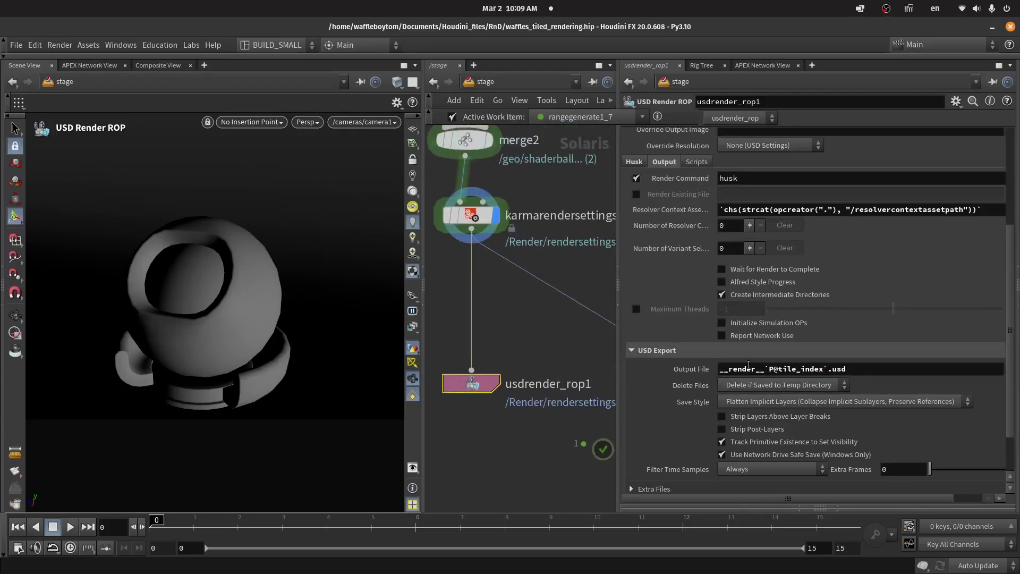
scroll(527, 410, down, 1)
scroll(524, 412, up, 1)
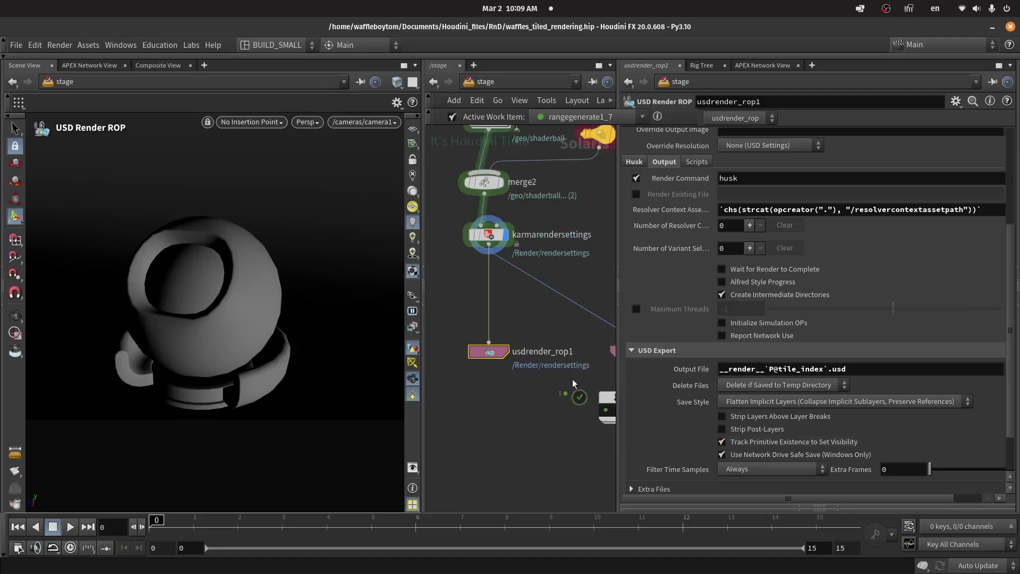
Step: Enter topnet1 and inspect the output file path of ropfetch1
middle_drag(573, 378, 460, 312)
click(498, 341)
double_click(498, 340)
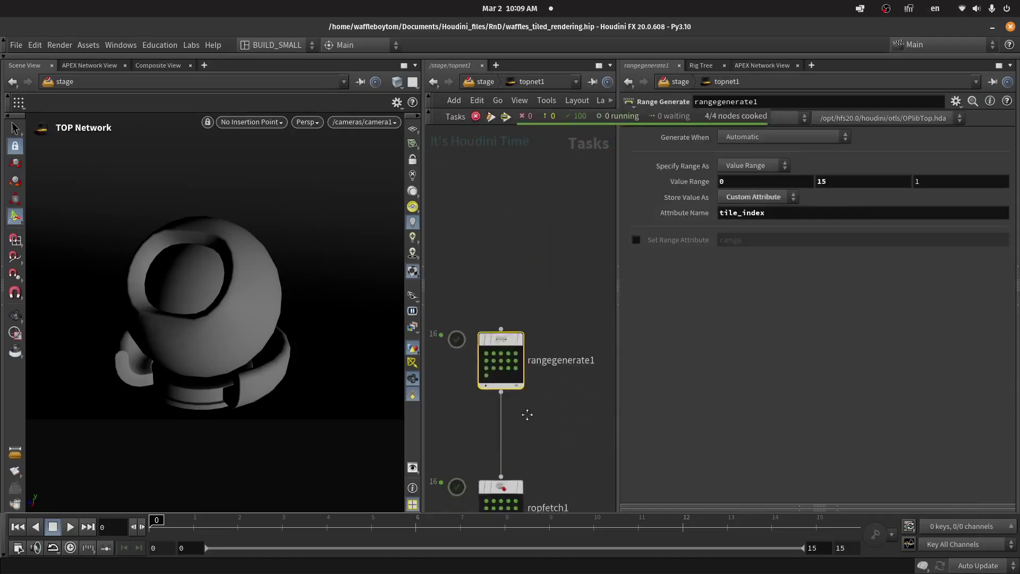
click(521, 400)
scroll(574, 304, down, 3)
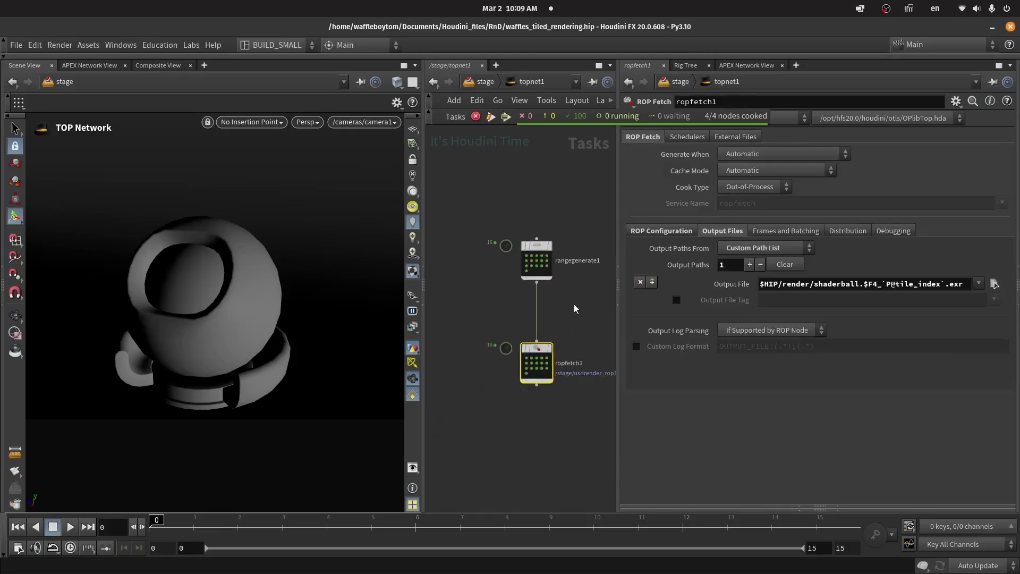
Step: Examine the job parameters and scheduler settings of the localscheduler node, including the Single scheduling option
click(530, 333)
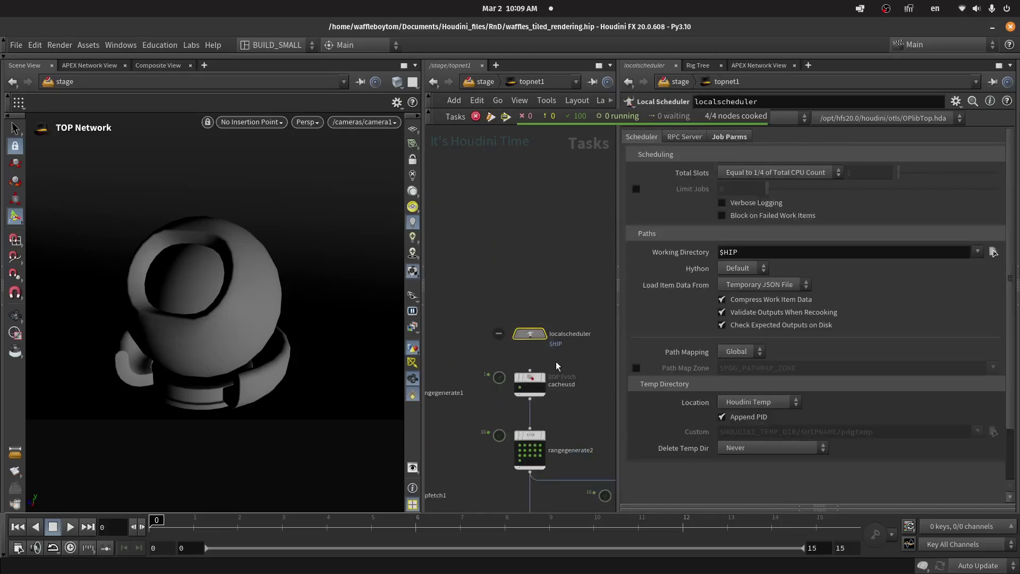
click(748, 136)
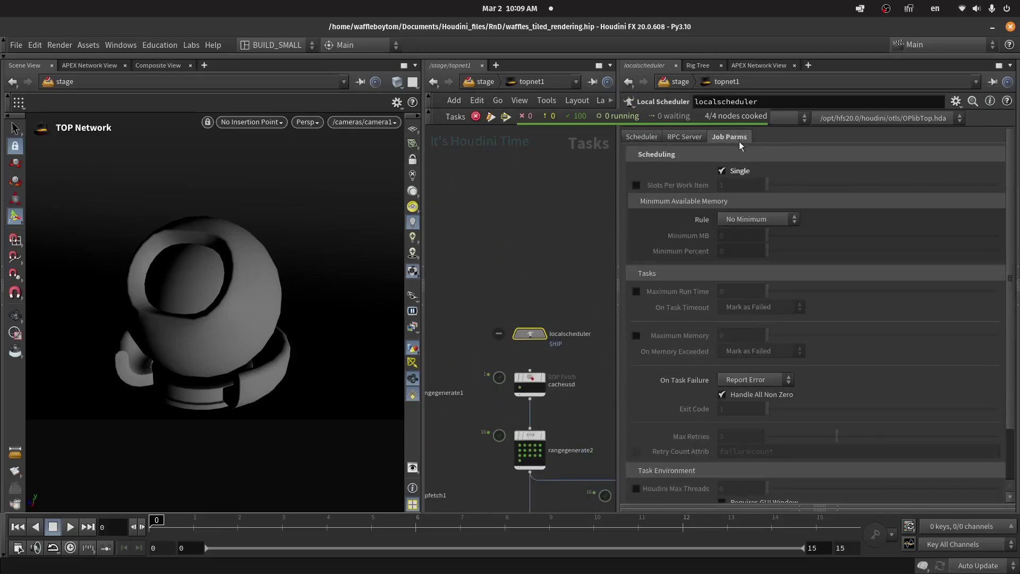
click(643, 137)
scroll(550, 254, down, 5)
scroll(550, 253, left, 2)
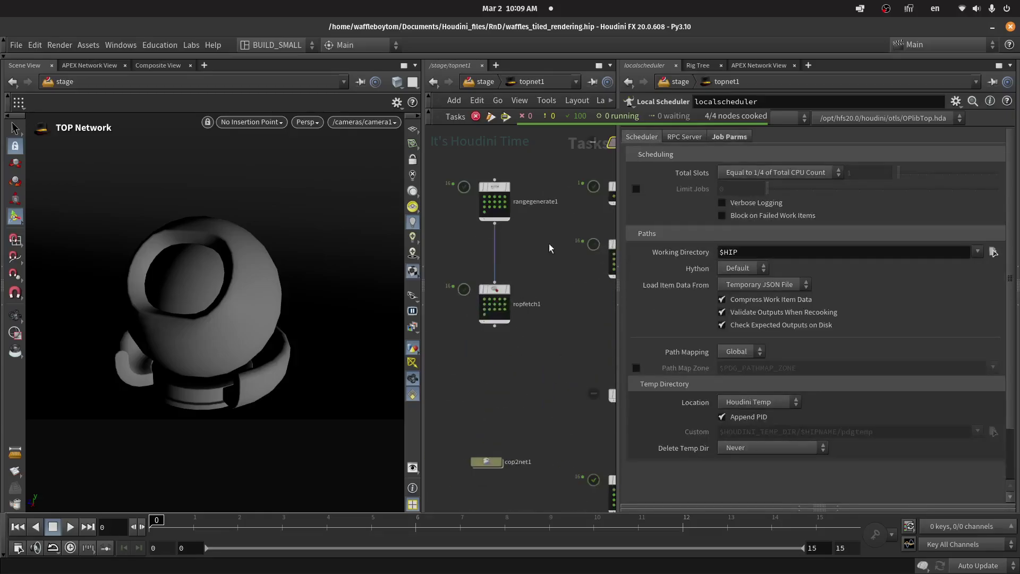
scroll(551, 251, up, 4)
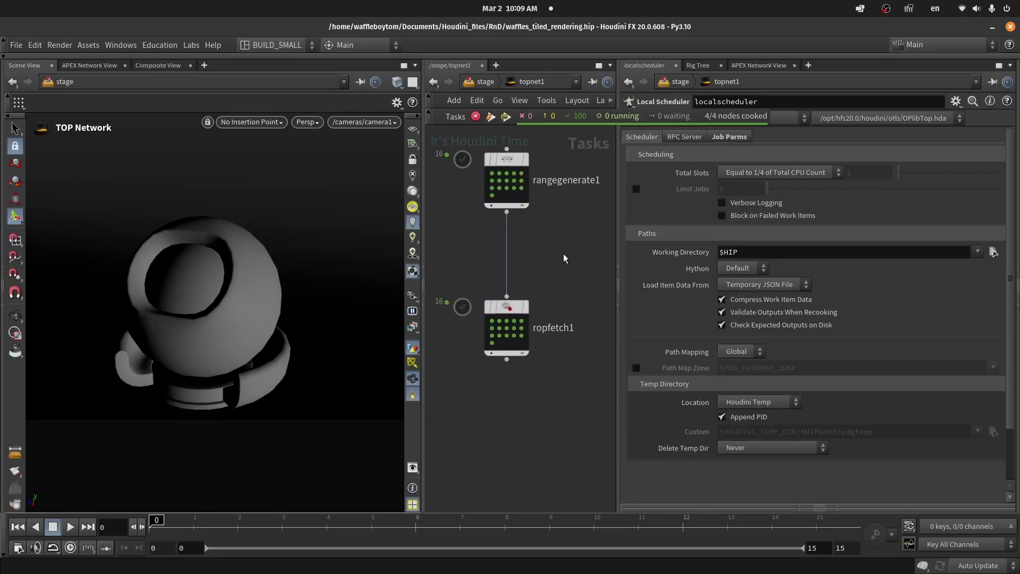
Step: Inspect the settings of ropfetch1 and the ROP path of the cacheusd node
drag(564, 255, 473, 367)
scroll(511, 265, up, 5)
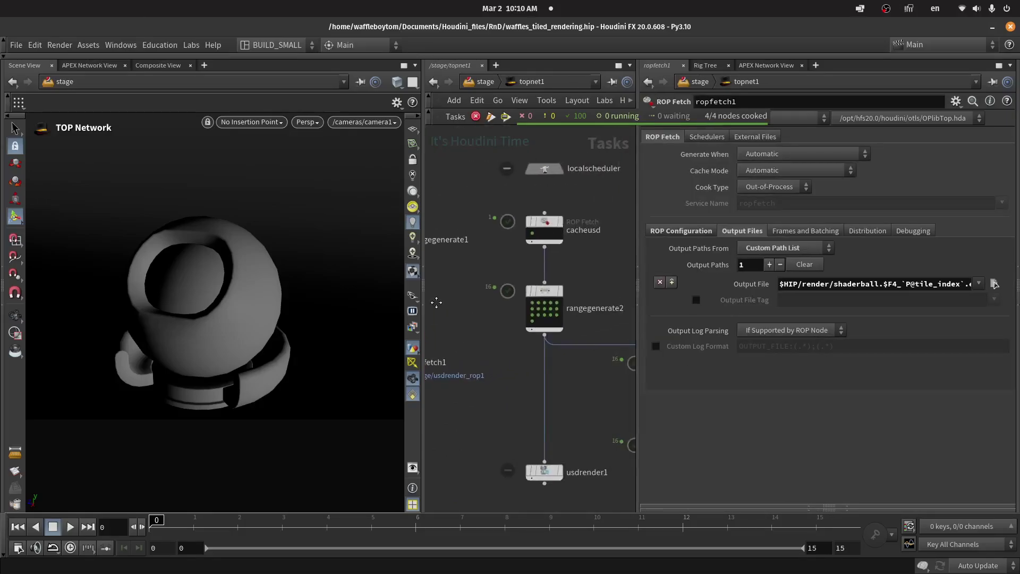
drag(565, 264, 502, 214)
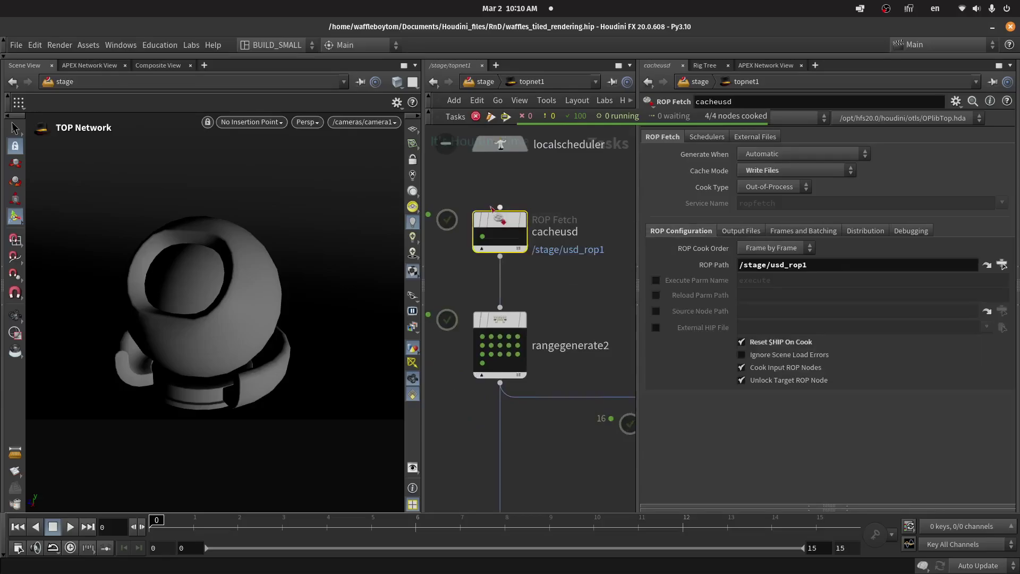
Step: Enlarge the network editor area and return to the cacheusd node inside topnet1
key(u)
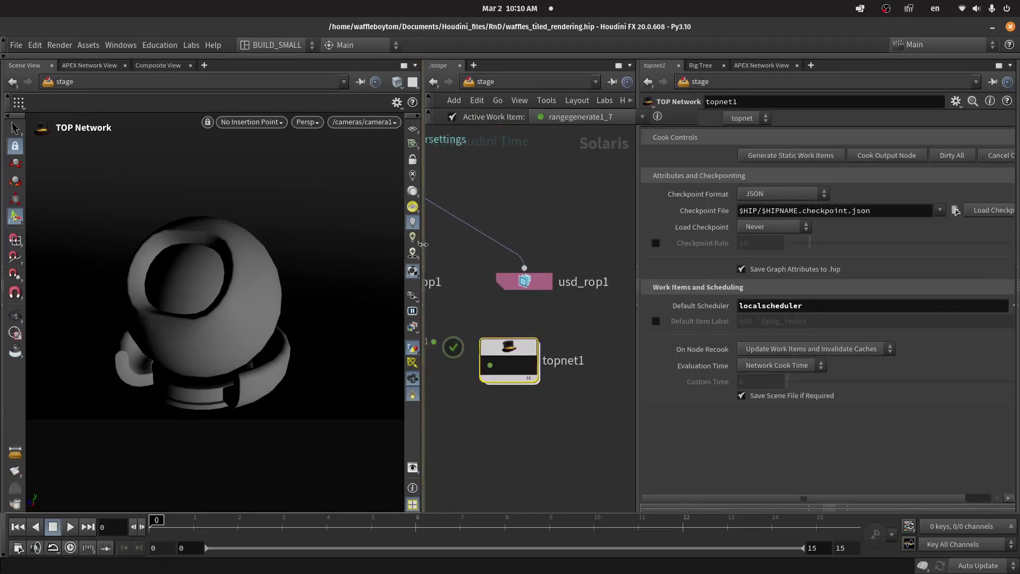
drag(424, 246, 268, 247)
key(i)
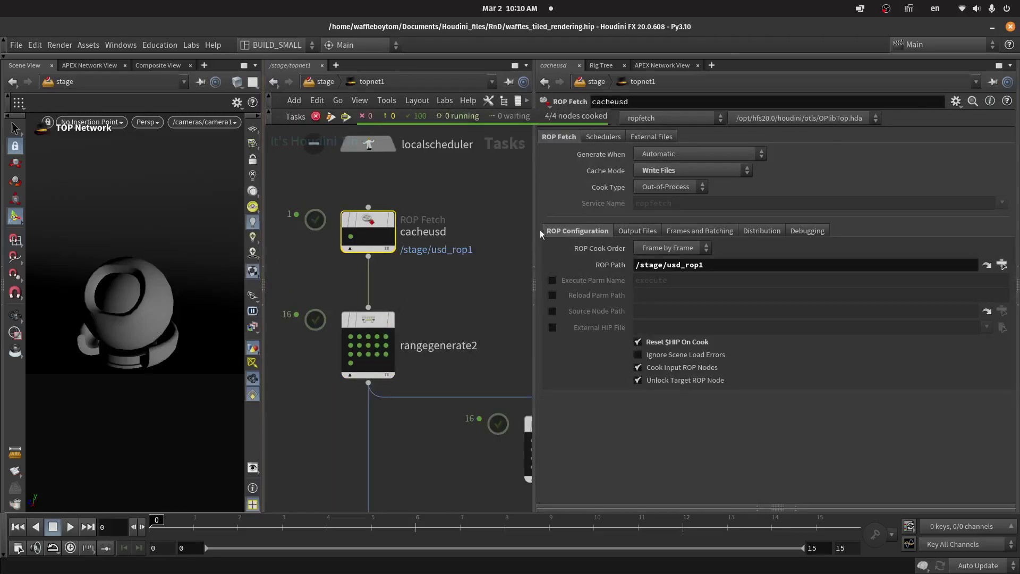
drag(534, 287, 696, 286)
drag(621, 290, 405, 207)
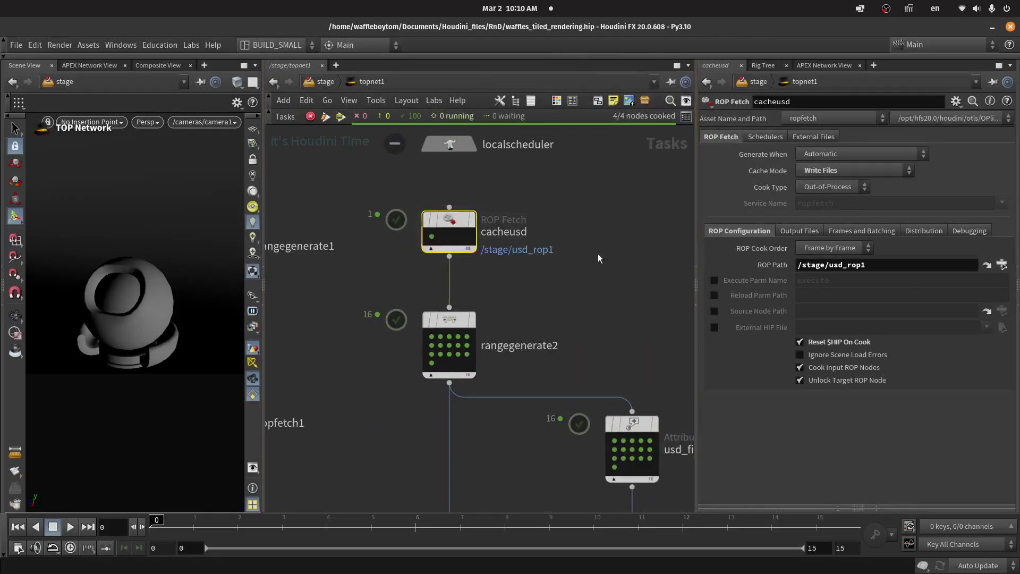
Step: Show the usd_rop1 node in the stage network that cacheusd fetches, and go back into topnet1
key(u)
drag(596, 229, 411, 299)
drag(695, 195, 636, 195)
click(422, 357)
key(i)
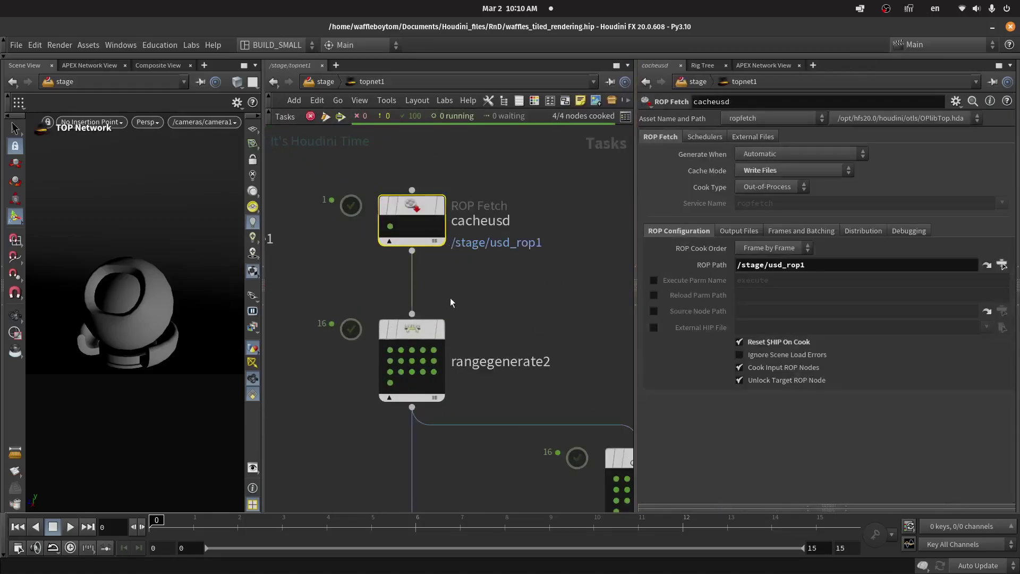
Step: Inspect the tile_index range of rangegenerate2 and the USD file source of usdrender1
drag(515, 224, 378, 340)
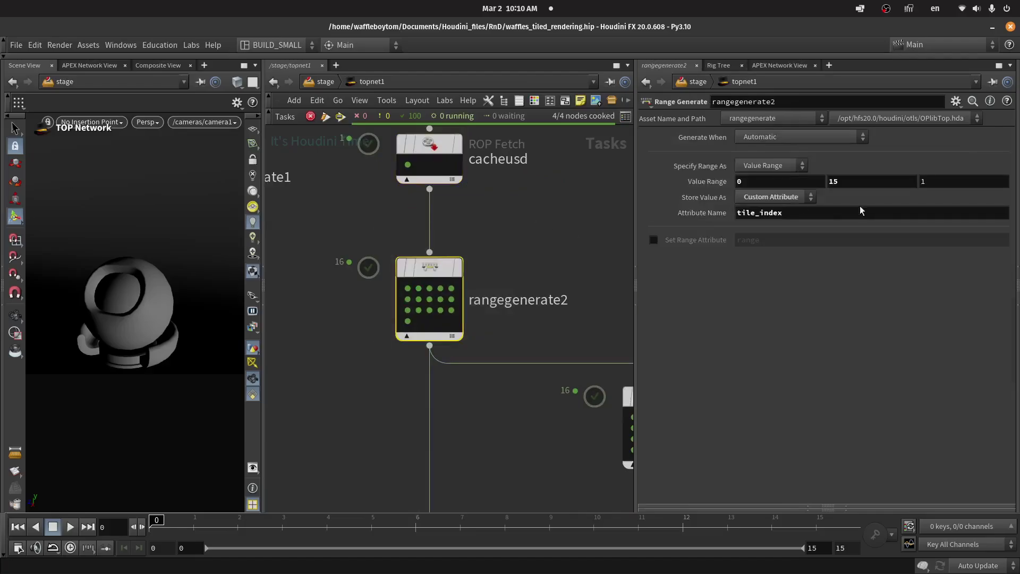
middle_drag(478, 276, 457, 80)
middle_drag(482, 404, 482, 290)
drag(485, 286, 402, 422)
middle_drag(432, 307, 421, 331)
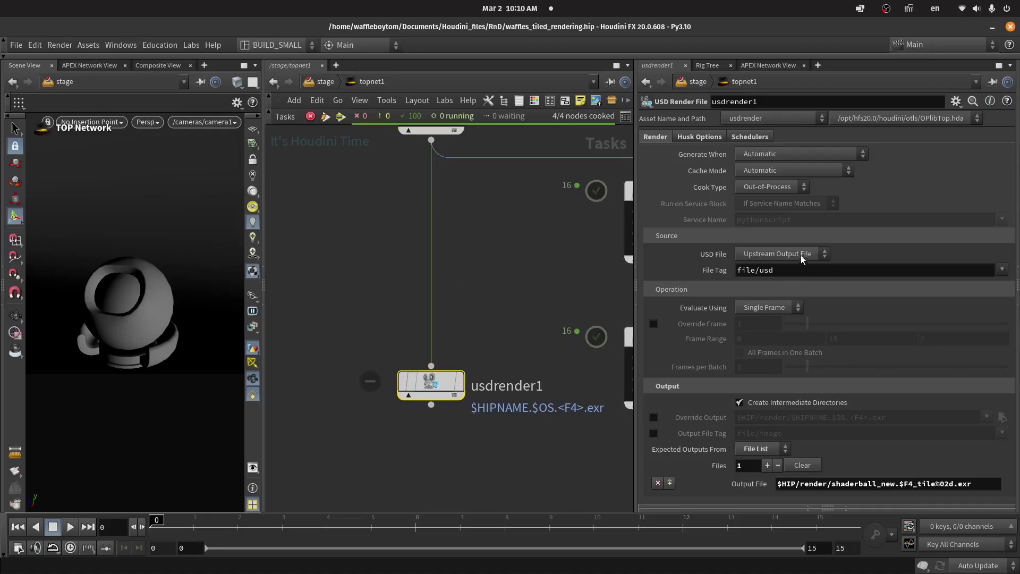
middle_drag(530, 276, 526, 400)
middle_drag(518, 160, 519, 305)
double_click(486, 224)
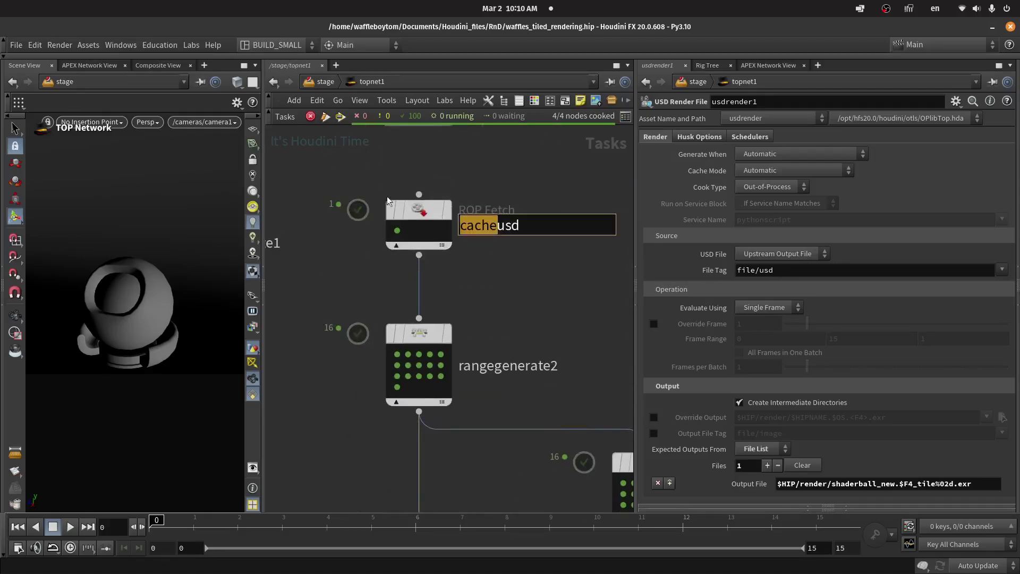
key(Escape)
click(419, 223)
key(ctrl+z)
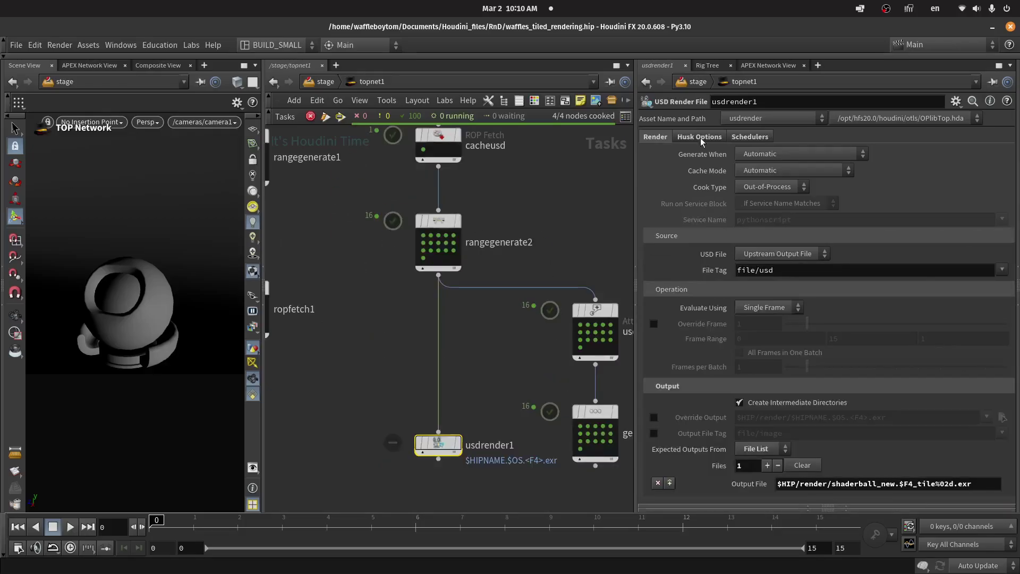
Step: Show the husk options of usdrender1 and examine the --tile-count 4 4 part of its Extra Husk Arguments
click(699, 137)
click(779, 260)
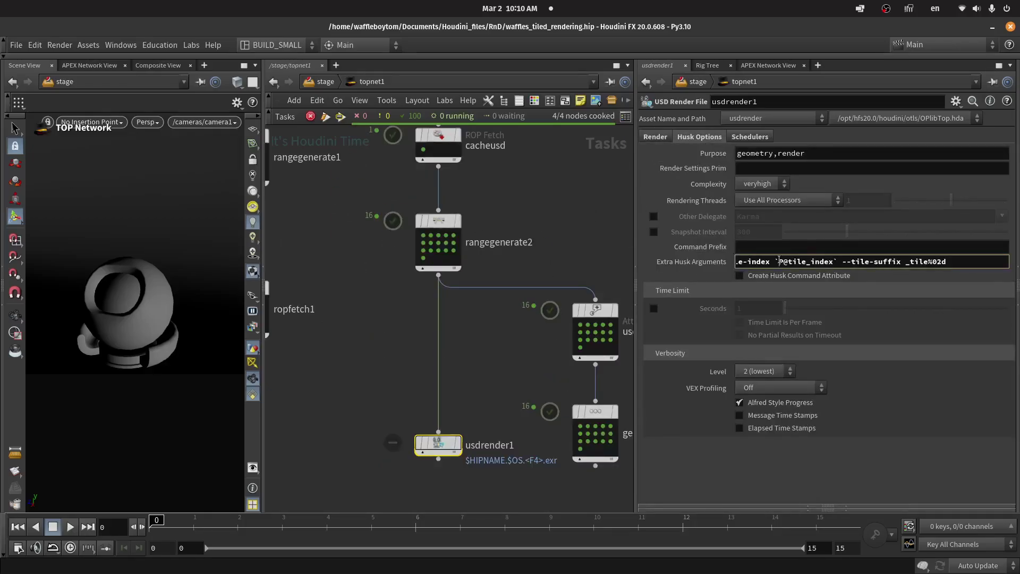
key(Home)
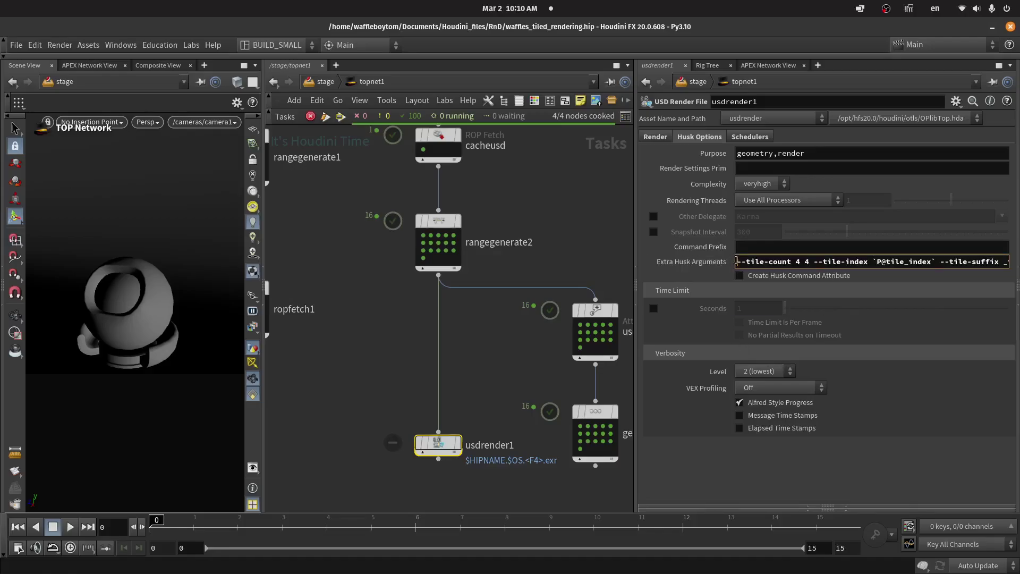
drag(742, 261, 813, 262)
click(813, 263)
click(806, 262)
key(Return)
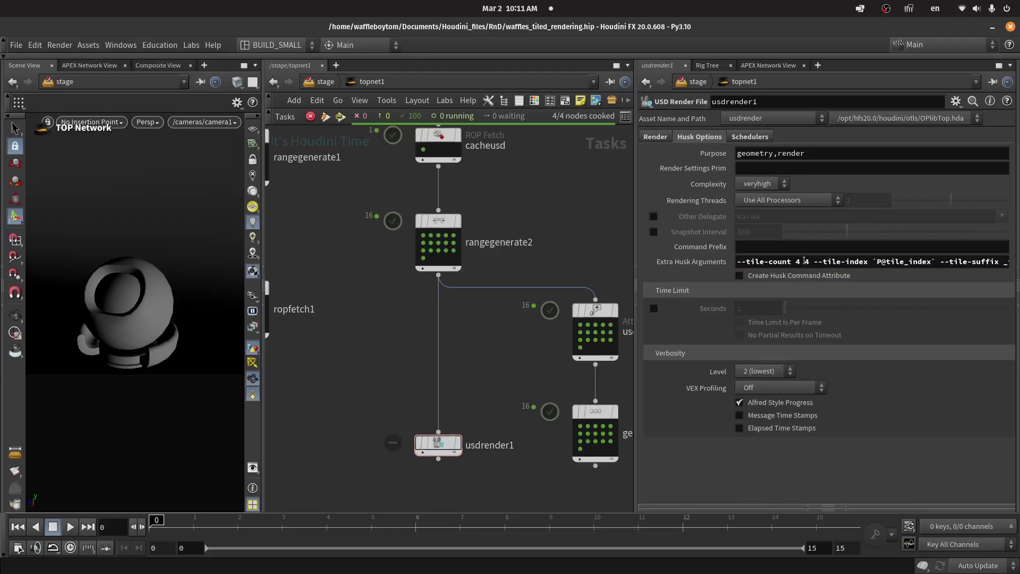
Step: Widen the parameter area and examine the --tile-index and --tile-suffix parts of the Extra Husk Arguments
scroll(448, 341, up, 3)
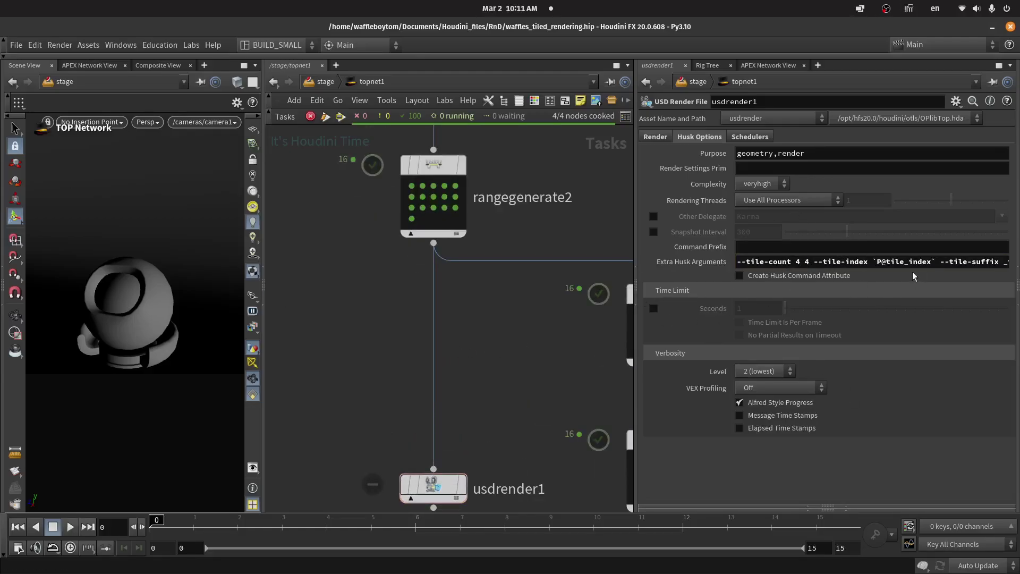
drag(632, 216, 518, 216)
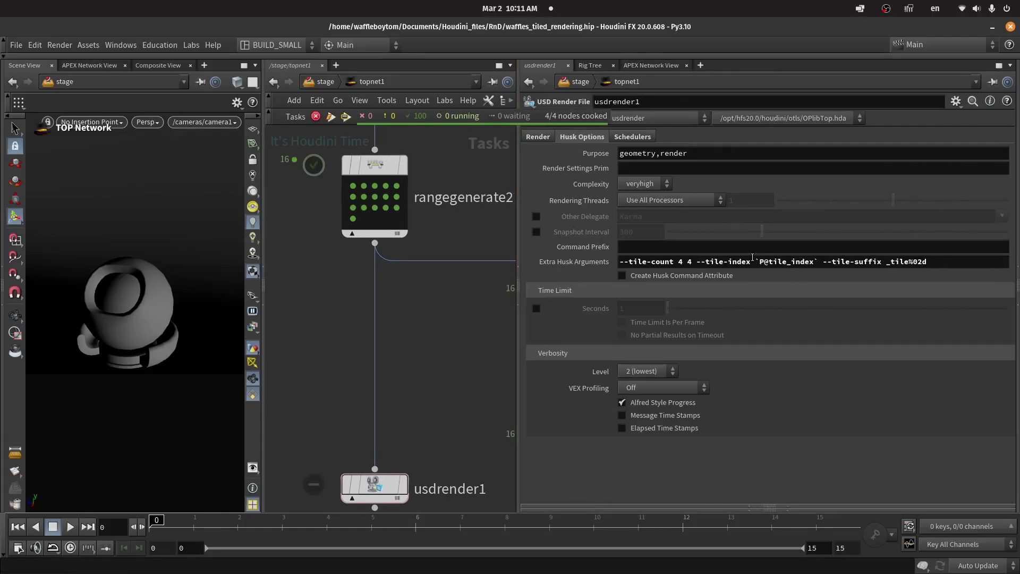
drag(755, 259, 817, 260)
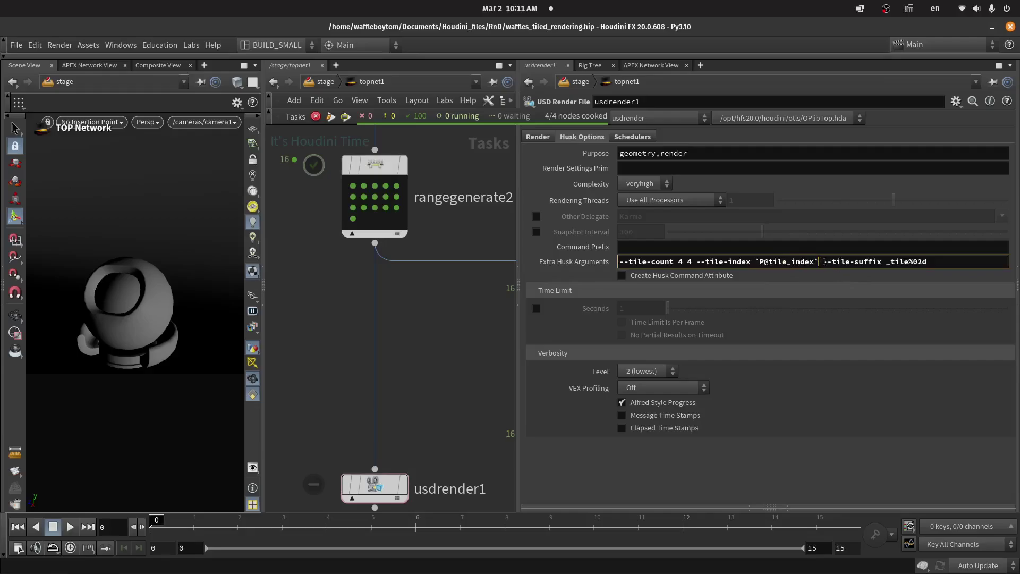
drag(825, 262, 927, 261)
click(928, 261)
drag(823, 262, 927, 262)
click(928, 262)
Step: Try an additional --output argument at the end of usdrender1's Extra Husk Arguments and remove it
scroll(429, 339, down, 5)
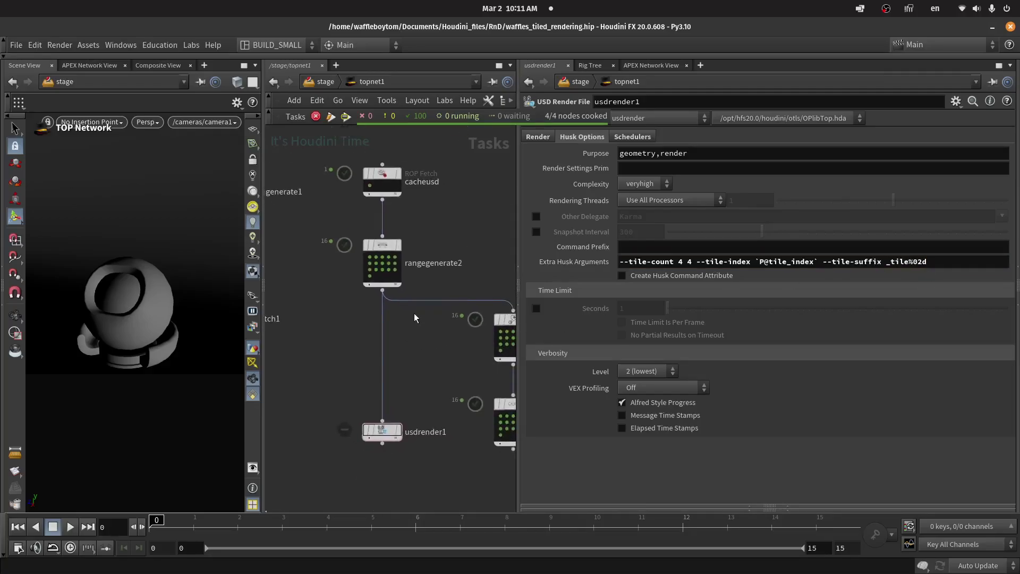
scroll(415, 318, up, 2)
drag(756, 261, 814, 261)
click(980, 263)
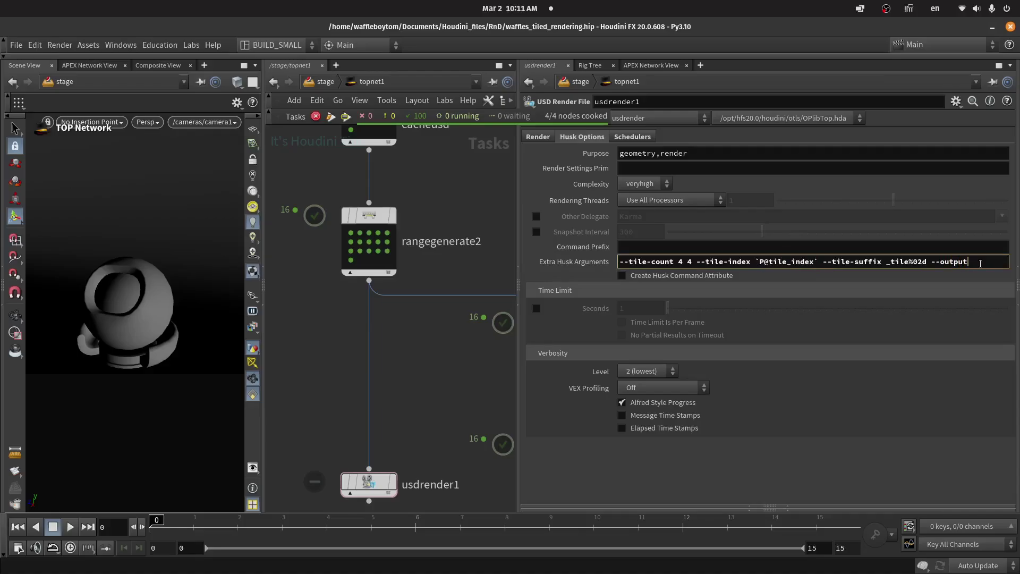
drag(938, 267, 931, 267)
key(BackSpace)
Step: Select the usd_file_create Attribute Create node beside usdrender1 and inspect its settings
scroll(412, 352, down, 3)
middle_drag(410, 346, 372, 264)
click(339, 358)
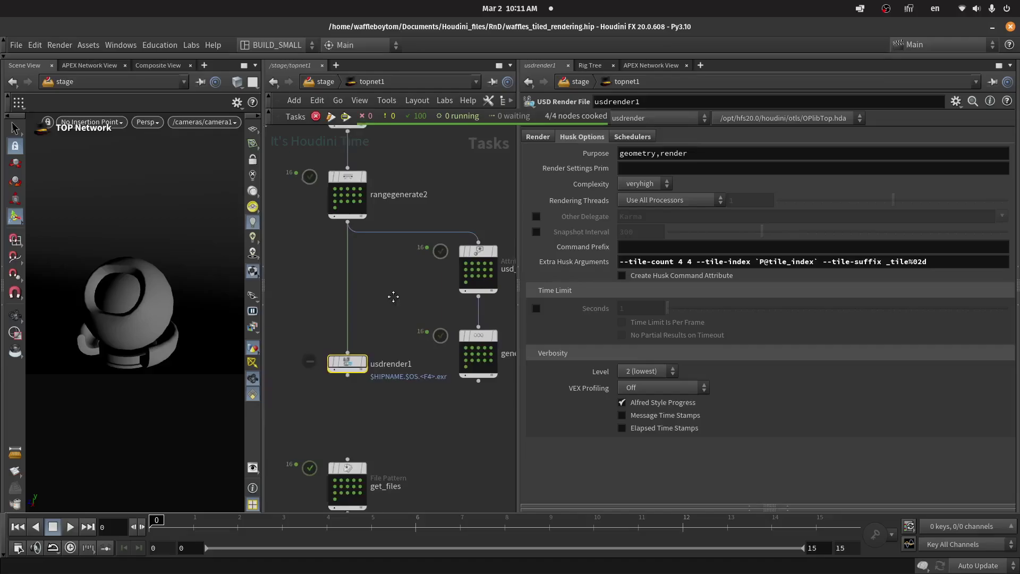
mouse_move(371, 327)
middle_down()
mouse_move(396, 327)
mouse_move(361, 329)
middle_up()
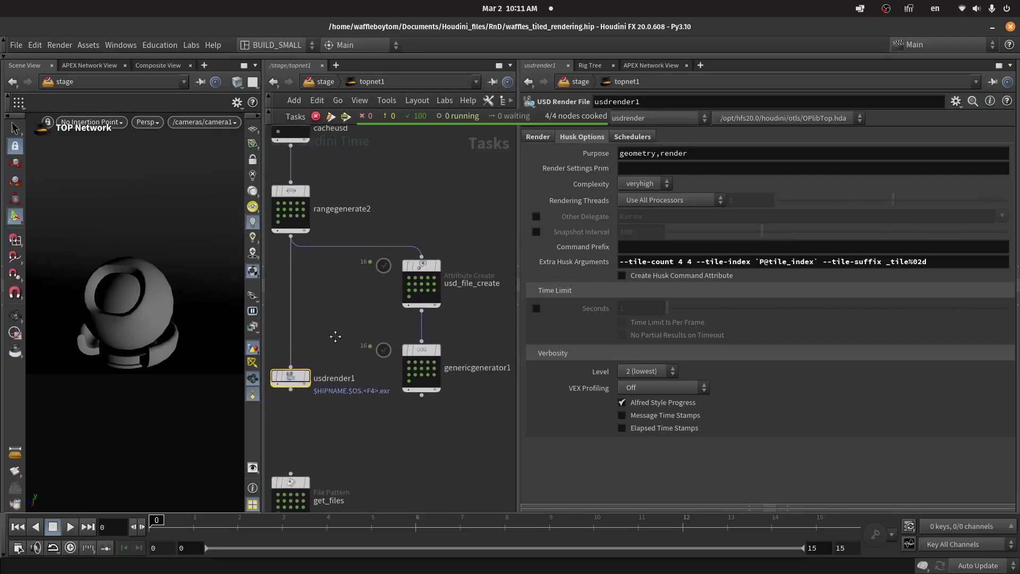
click(449, 275)
middle_drag(449, 275, 376, 271)
middle_drag(372, 320, 334, 230)
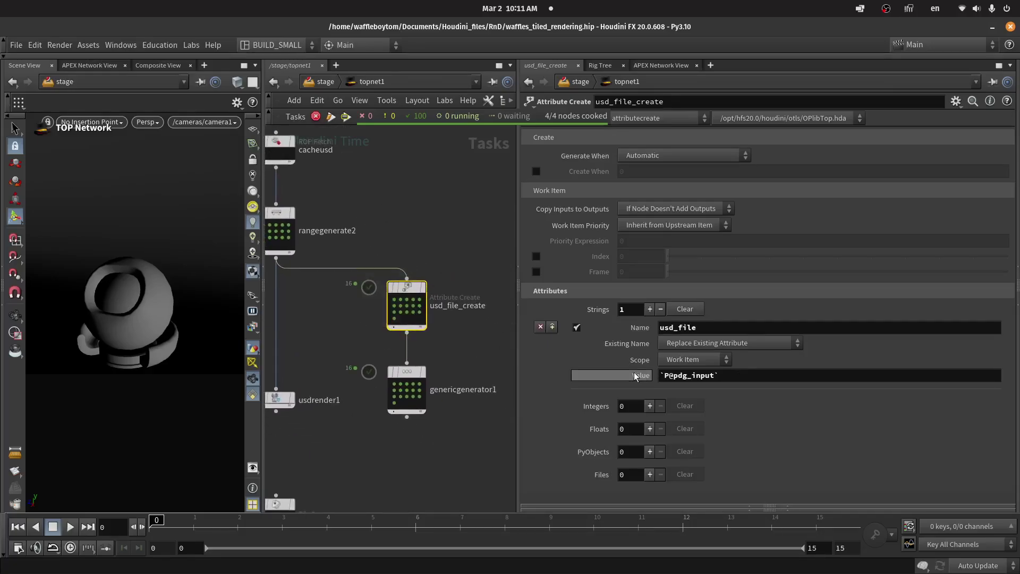
Step: Inspect the usd_file string attribute of usd_file_create and its evaluated path on the third work item
scroll(444, 327, up, 4)
middle_drag(448, 318, 461, 304)
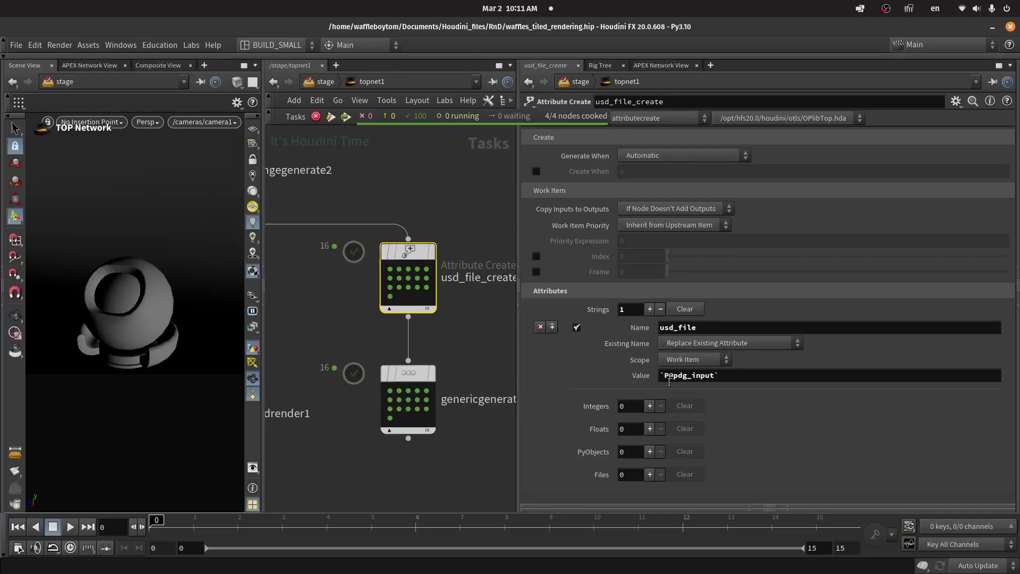
drag(697, 327, 664, 327)
click(408, 269)
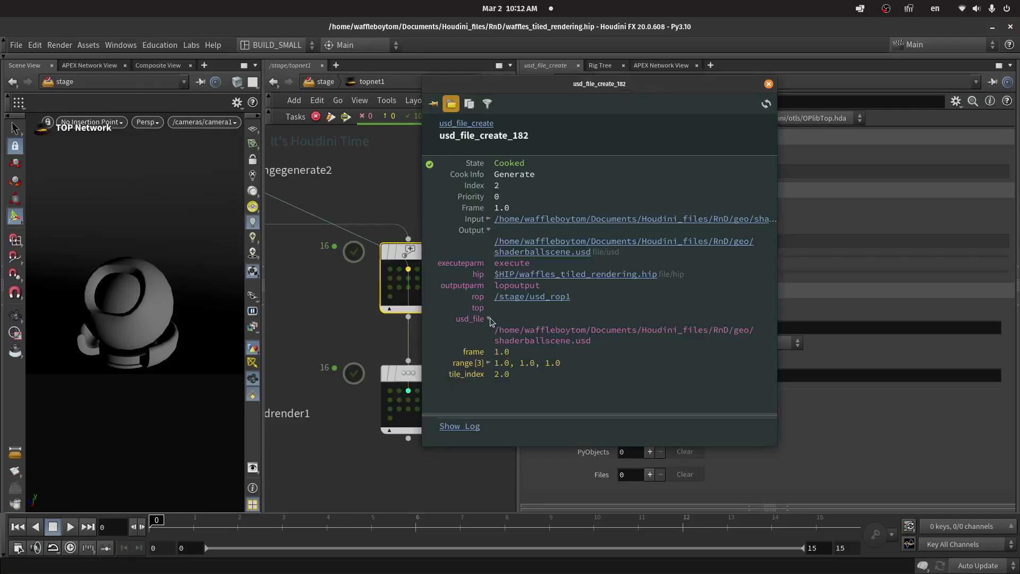
Step: Highlight the usd_file path in the usd_file_create work item details and close the details window
drag(594, 344, 500, 332)
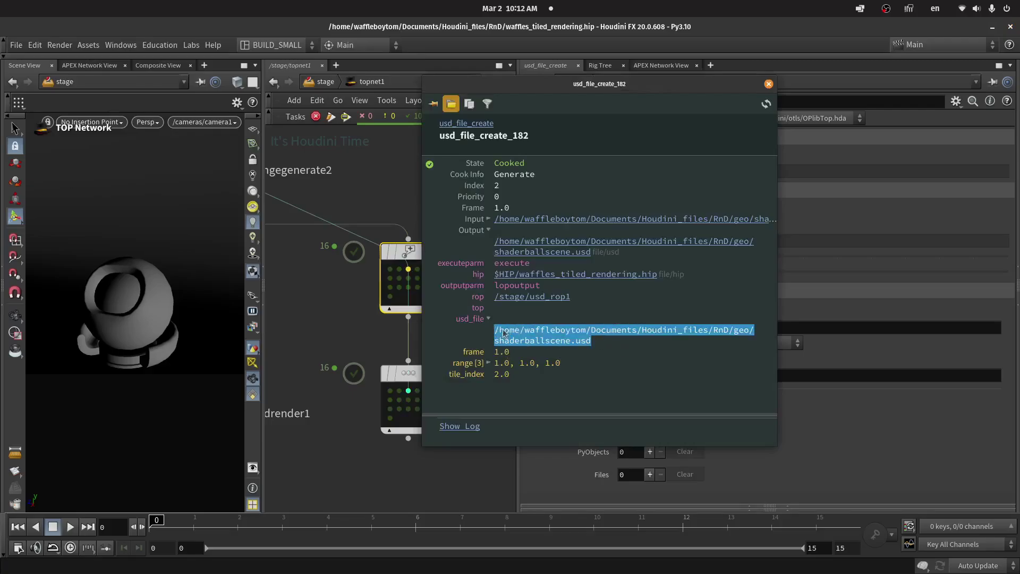
click(768, 84)
Step: Examine genericgenerator1's custom husk command in the expanded editor, including its `P@usd_file` argument, and close the editor
scroll(336, 111, down, 3)
drag(437, 275, 365, 349)
scroll(359, 310, up, 3)
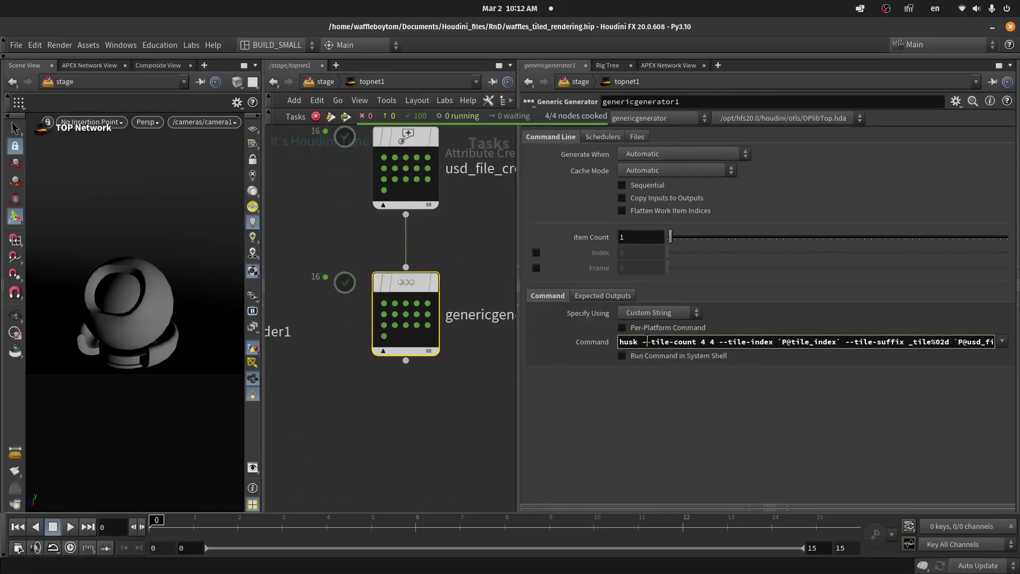
key(alt+e)
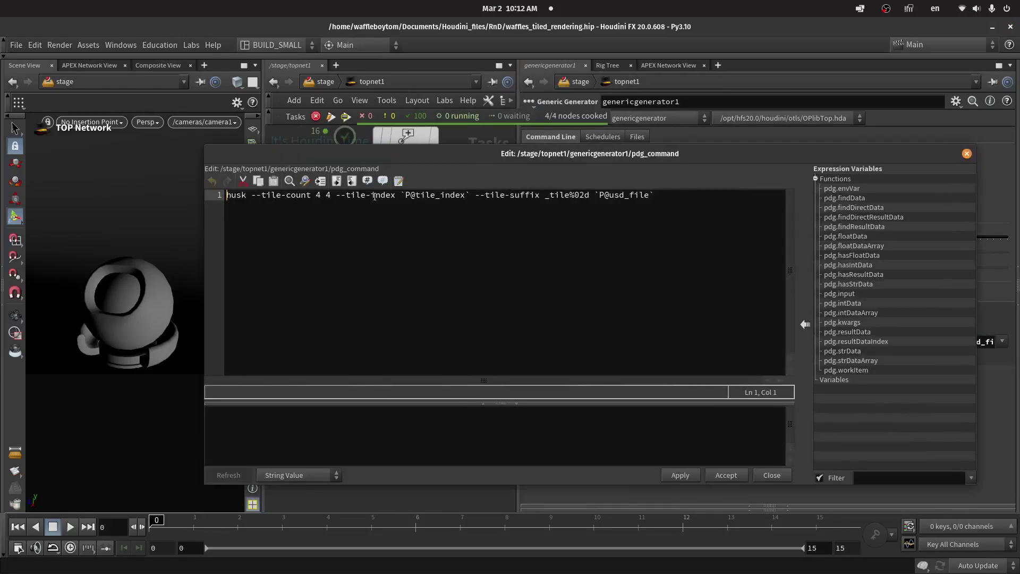
click(506, 196)
drag(595, 196, 645, 195)
click(655, 198)
drag(594, 194, 656, 195)
click(619, 195)
click(966, 154)
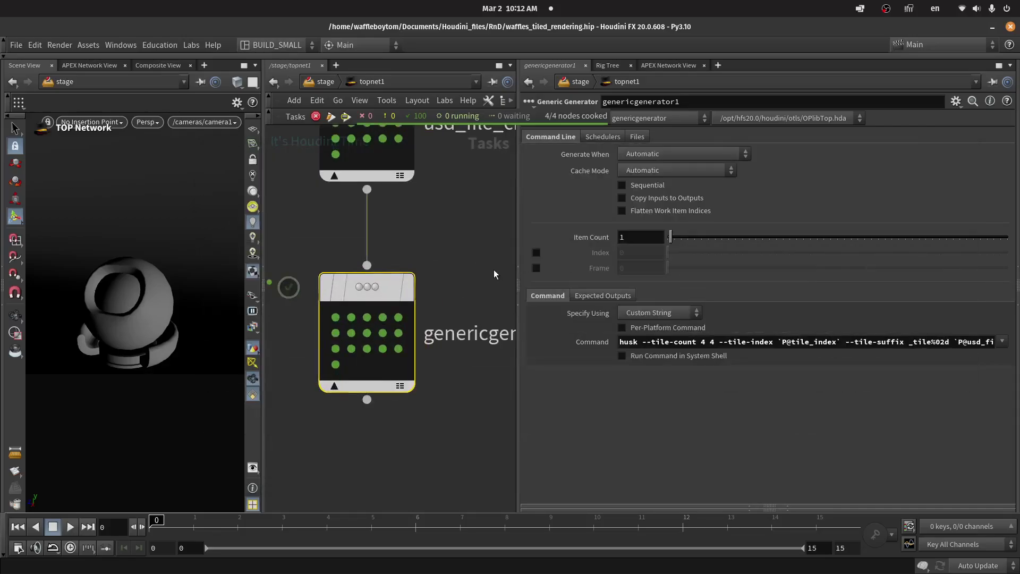
Step: Enter the cop2net1 network in topnet1 and view the shaderball_gg tile images in an enlarged Composite View
scroll(481, 257, down, 3)
click(384, 270)
scroll(388, 340, down, 3)
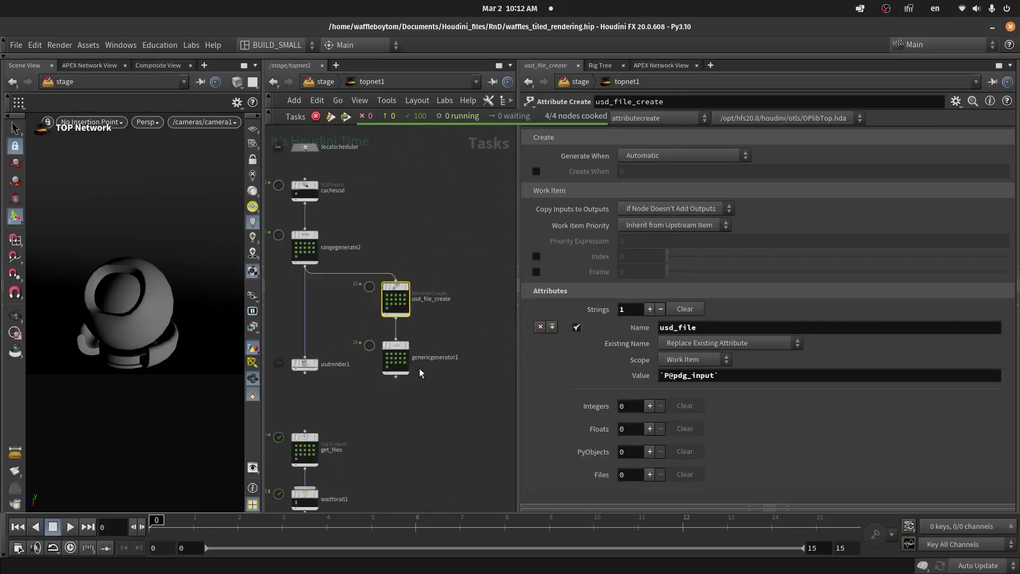
scroll(295, 254, up, 5)
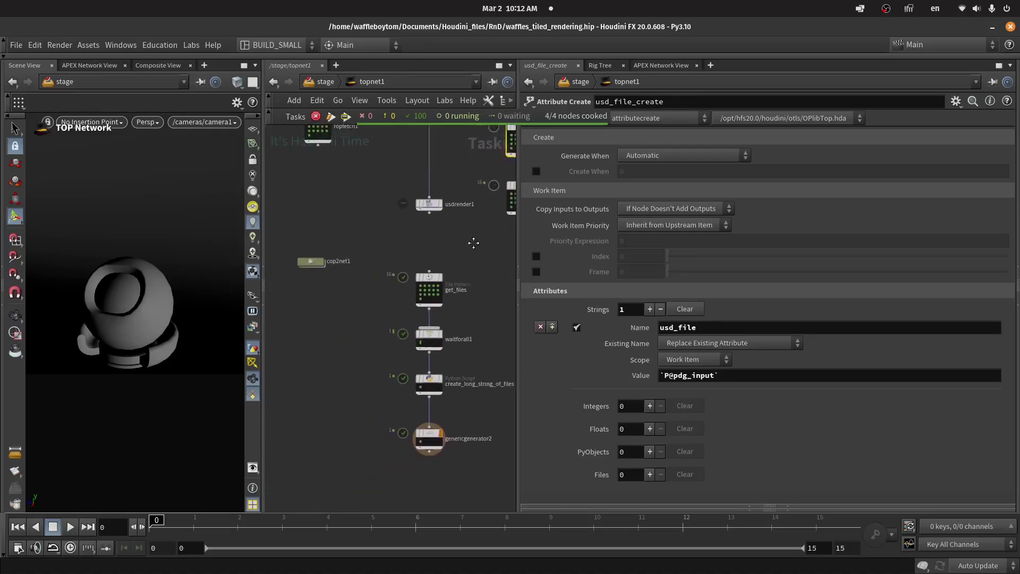
double_click(343, 260)
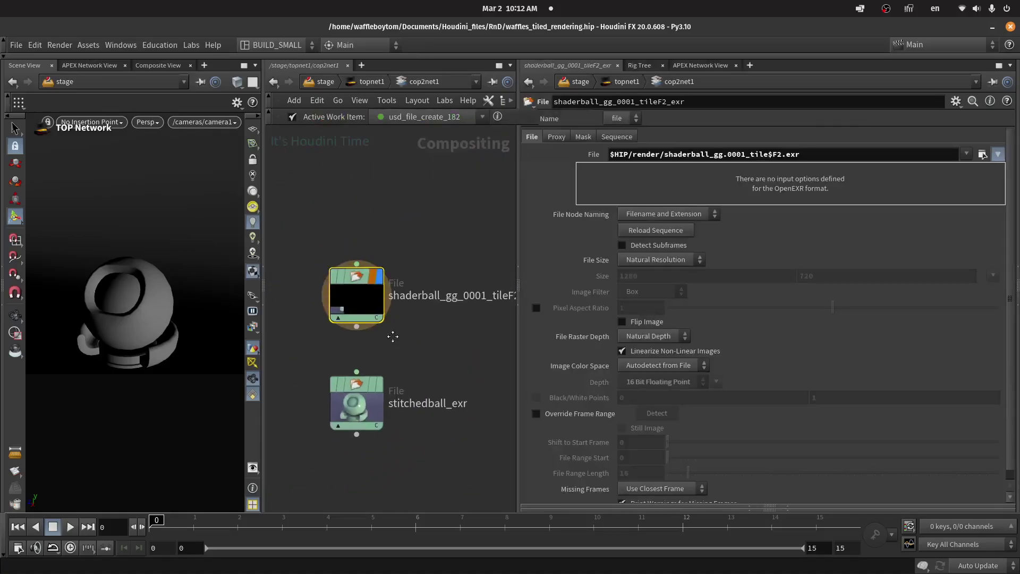
click(158, 65)
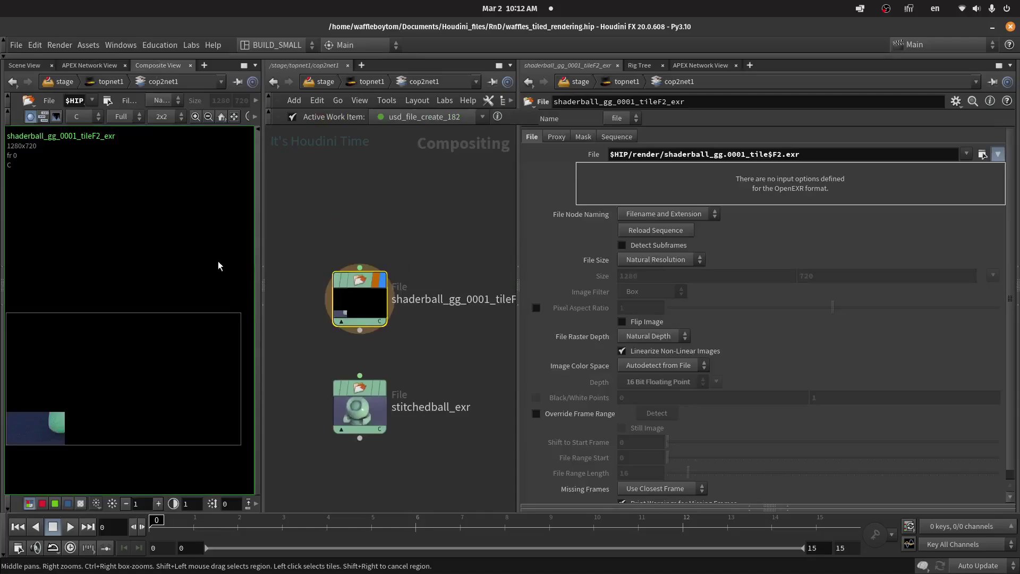
drag(263, 205, 310, 194)
scroll(223, 249, down, 3)
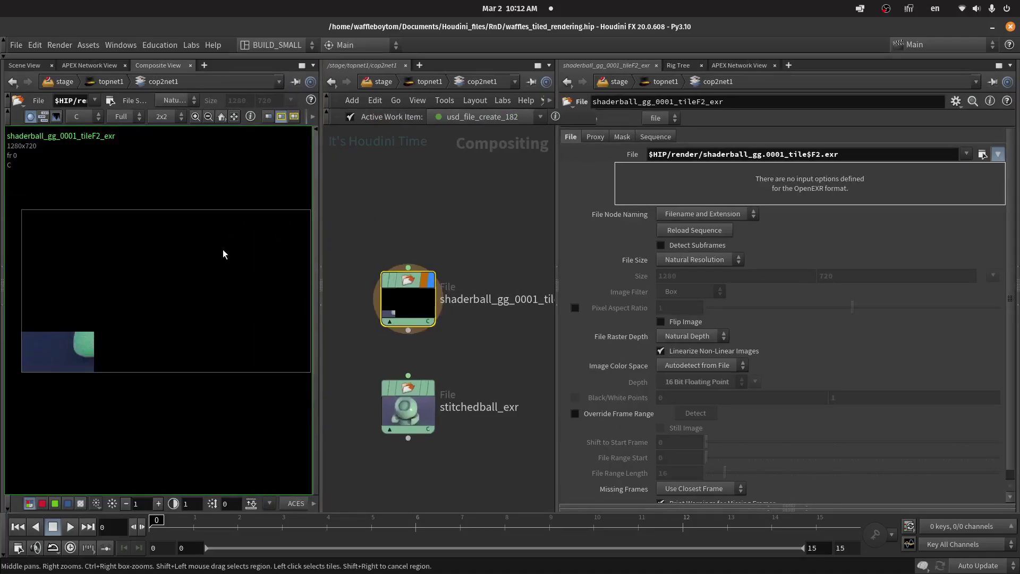
Step: Scrub the timeline through the rendered tile sequence in the widened Composite View and return to frame 0
drag(171, 523, 765, 519)
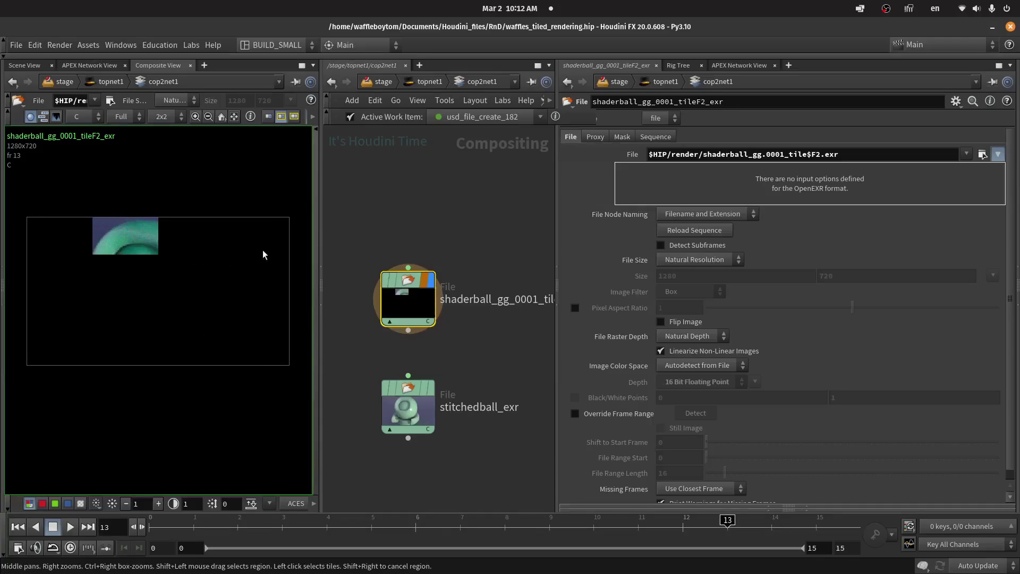
drag(320, 209, 364, 210)
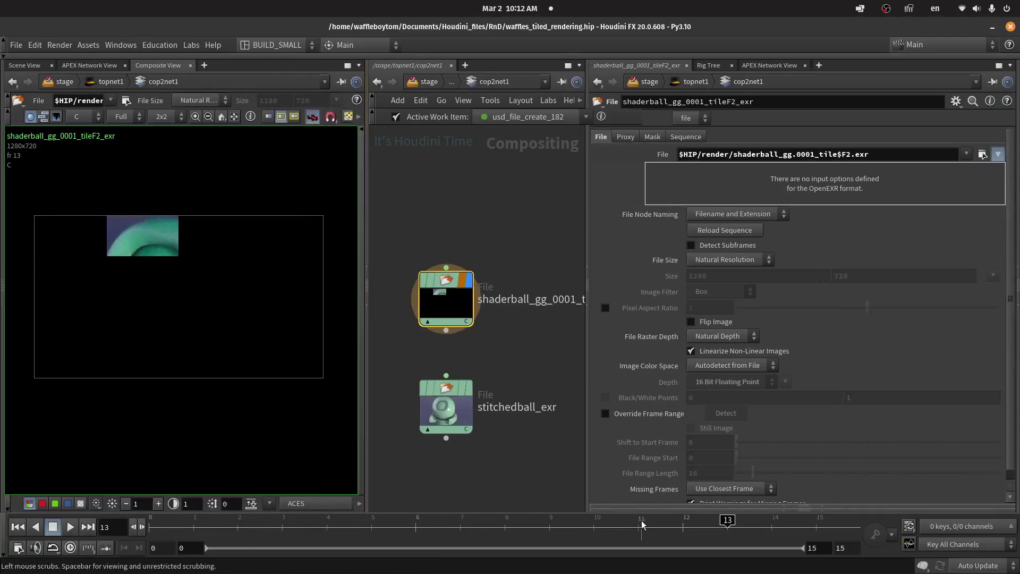
drag(734, 522, 889, 518)
key(Up)
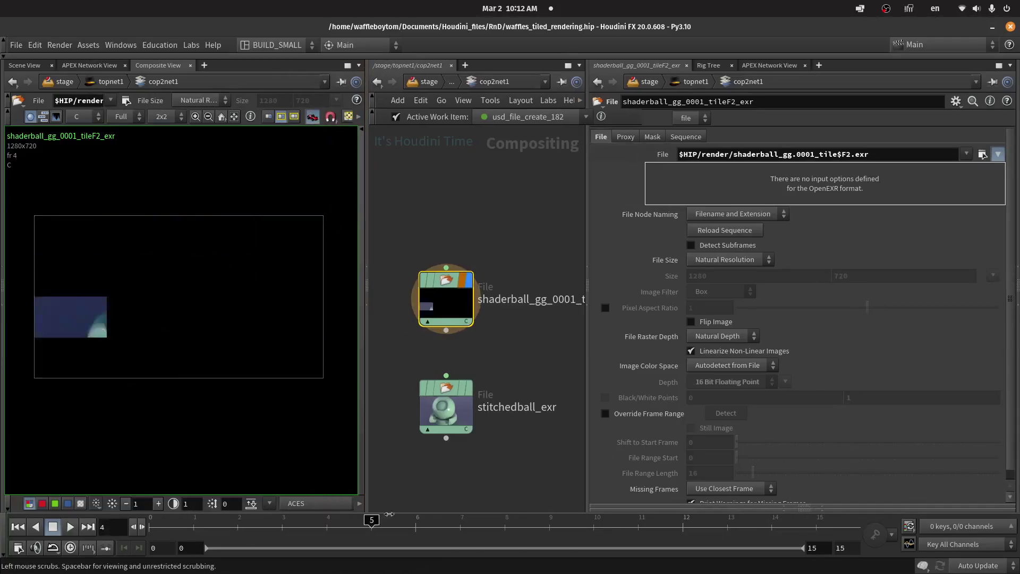
Step: Display the stitchedball_exr file node's image in the Composite View
key(h)
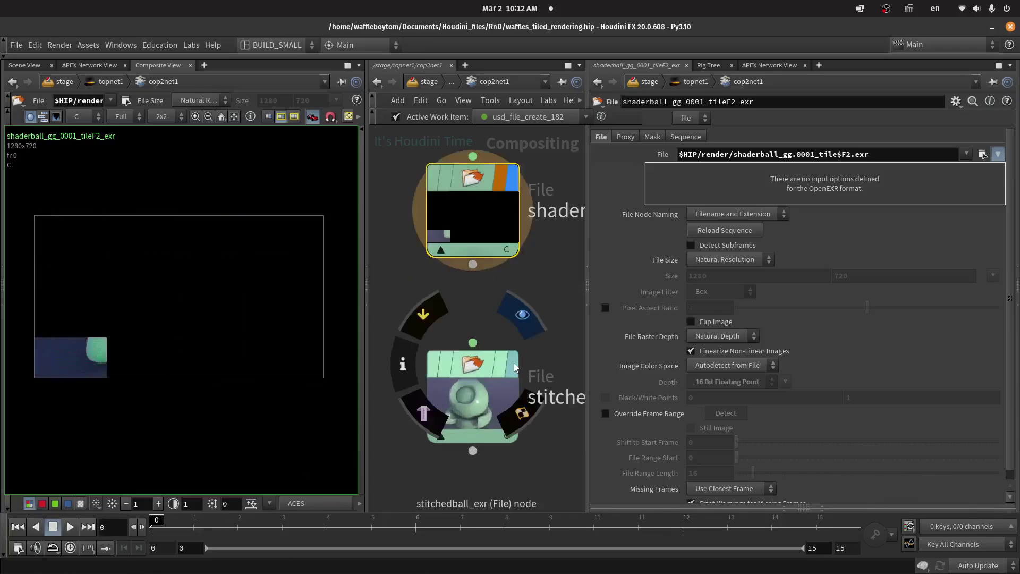
click(536, 367)
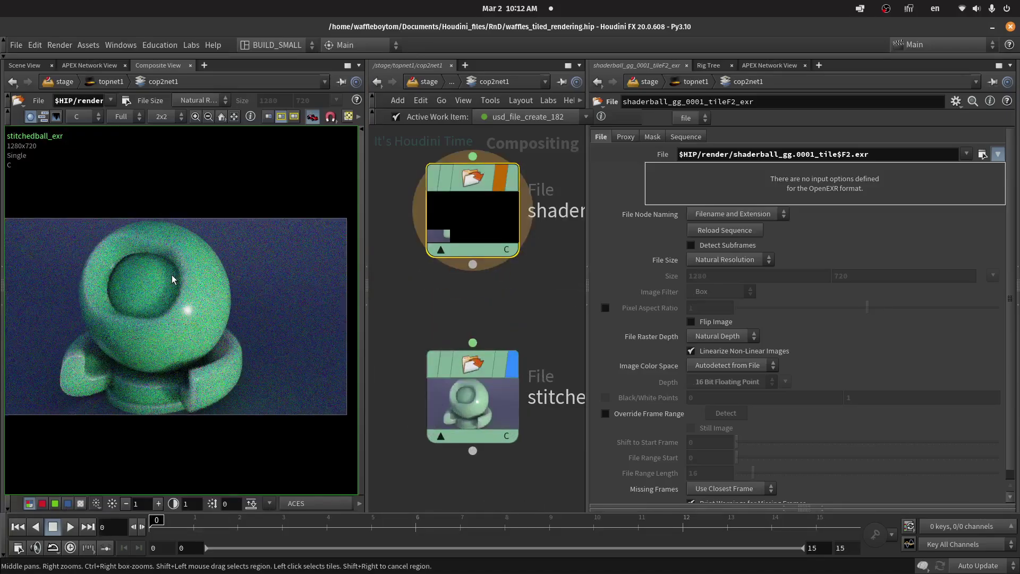
scroll(516, 289, down, 2)
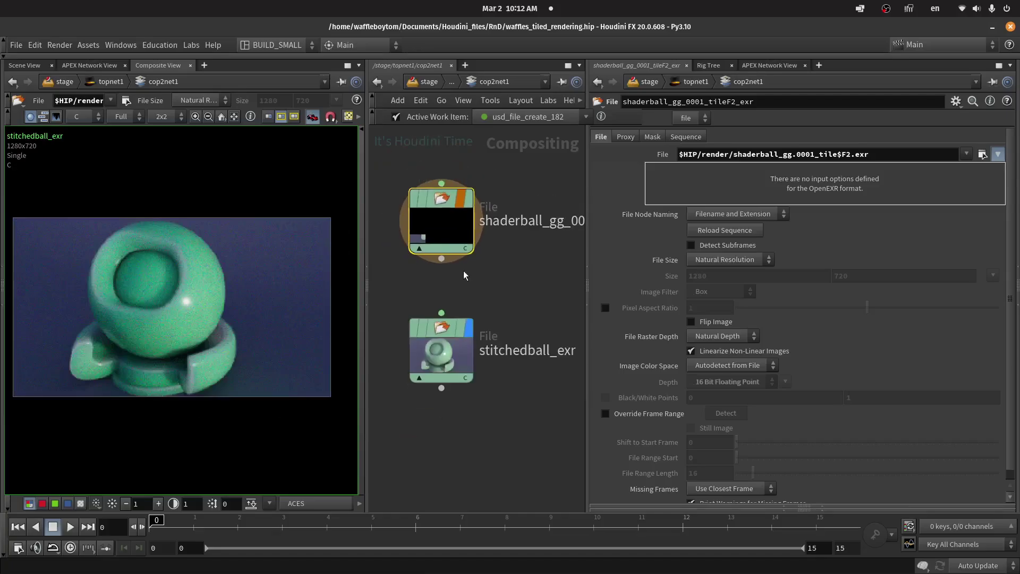
Step: Return to topnet1, widen the network area and look over the stitching chain from get_files to genericgenerator2
key(u)
middle_drag(517, 340, 457, 319)
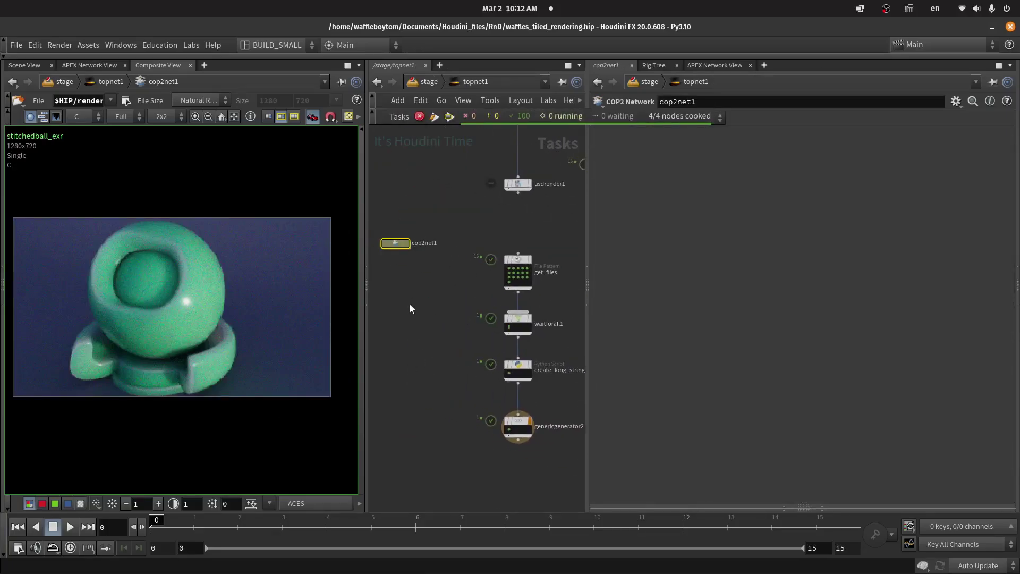
scroll(531, 341, up, 2)
drag(587, 319, 644, 318)
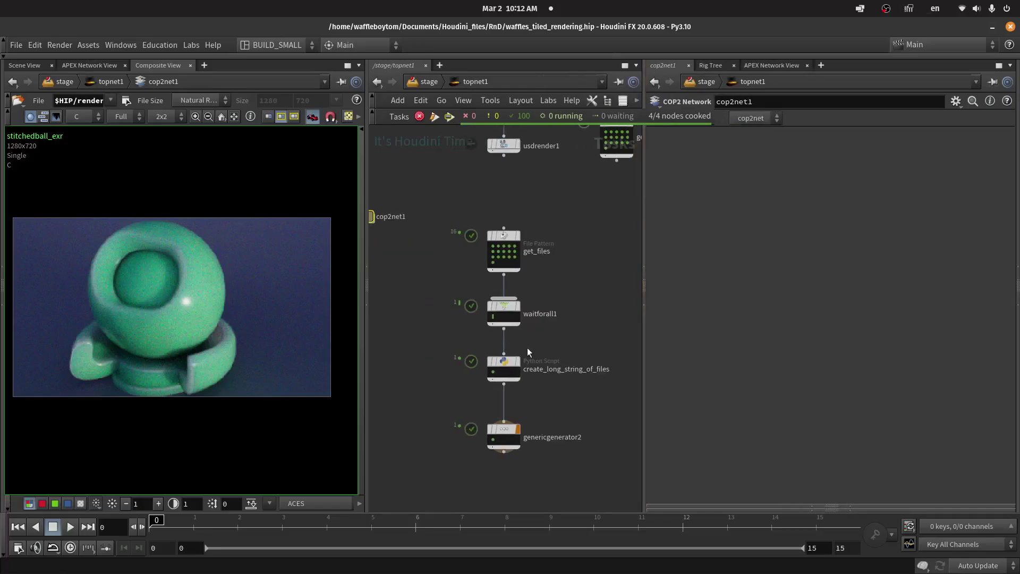
scroll(522, 381, up, 2)
middle_drag(566, 429, 514, 423)
scroll(514, 423, down, 3)
middle_drag(526, 319, 559, 306)
scroll(533, 354, up, 2)
scroll(533, 354, up, 1)
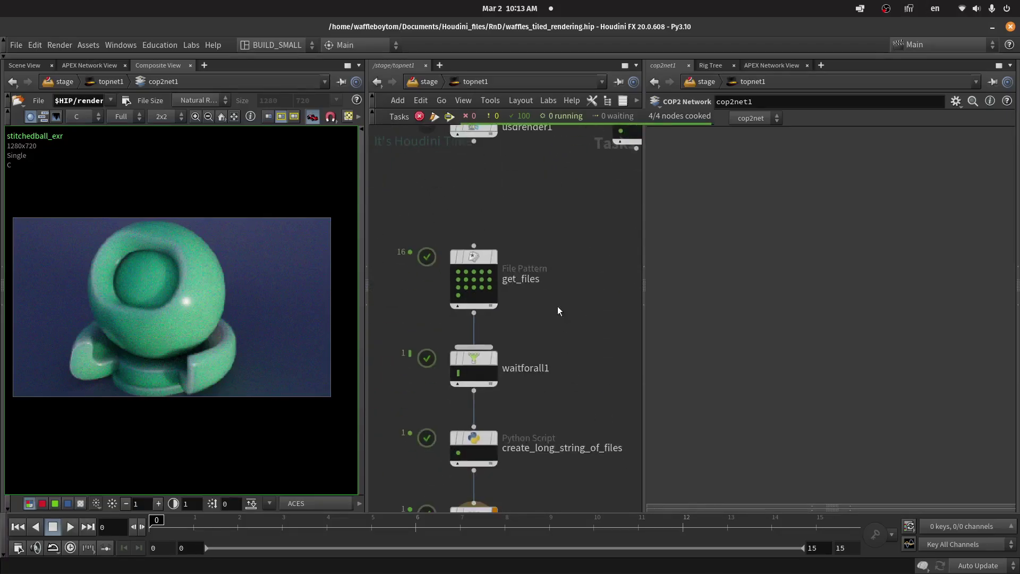
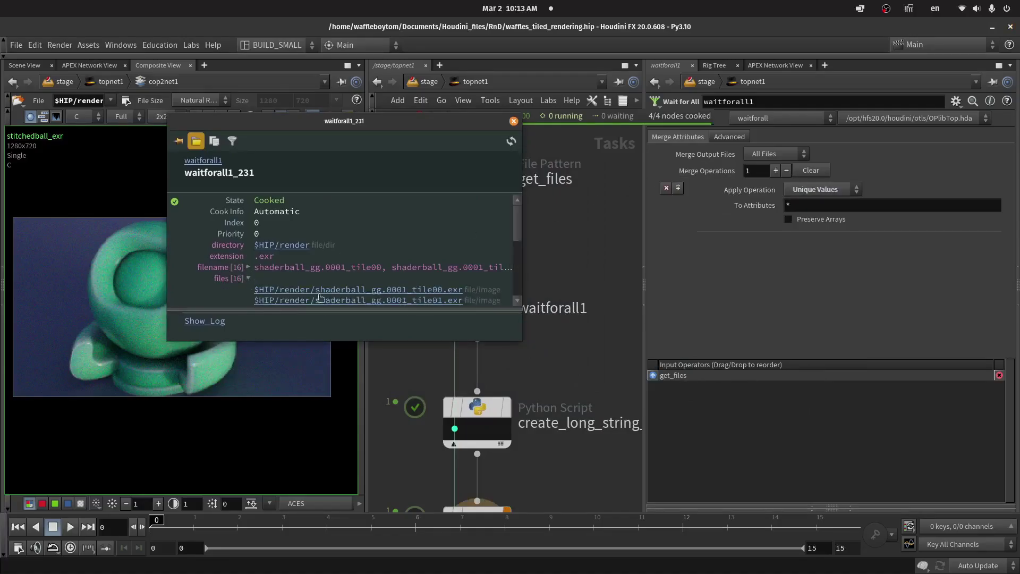
Step: Expand the files array in waitforall1's work item details, review the tile paths and close the details
click(249, 278)
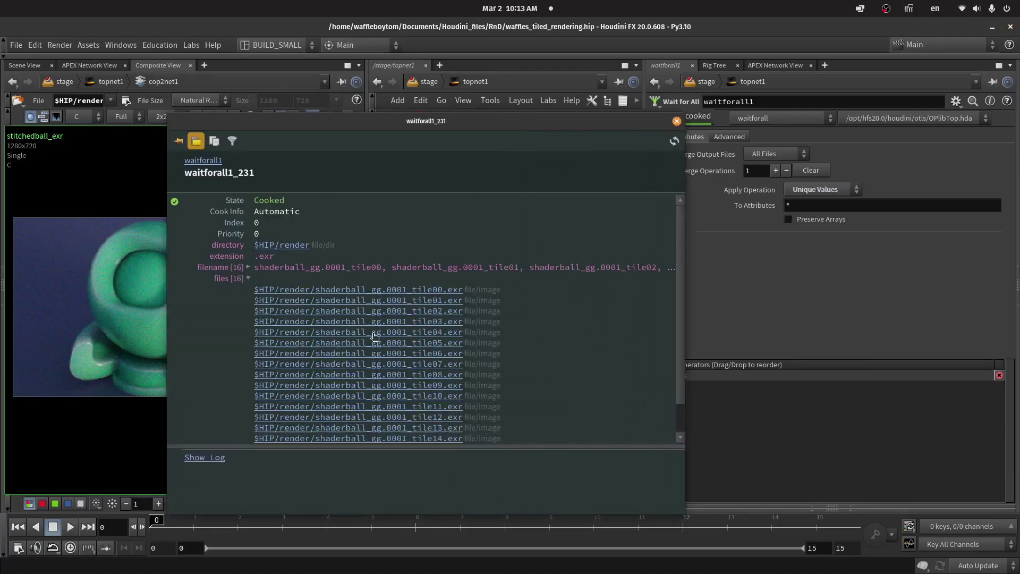
scroll(372, 340, down, 3)
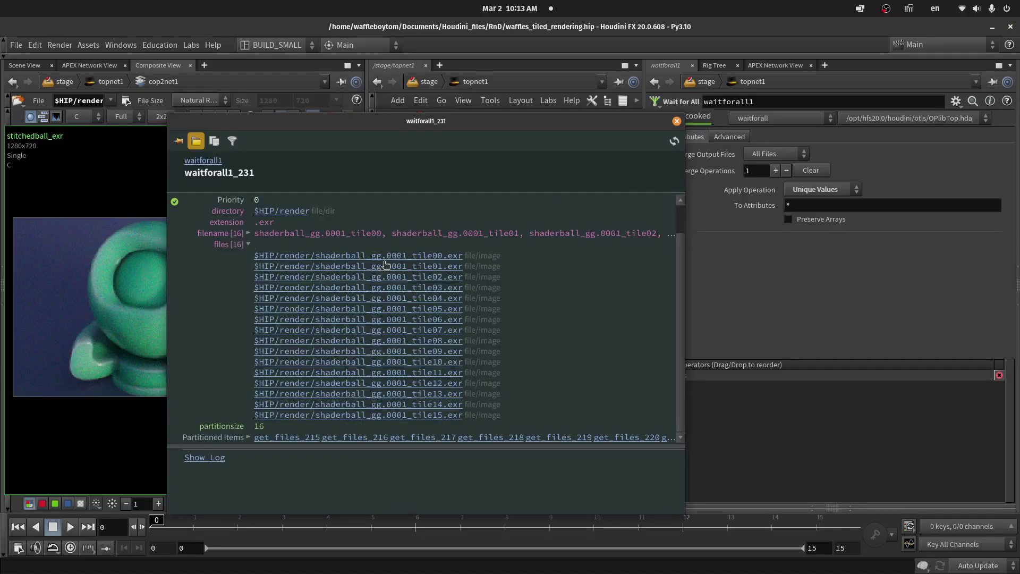
click(676, 123)
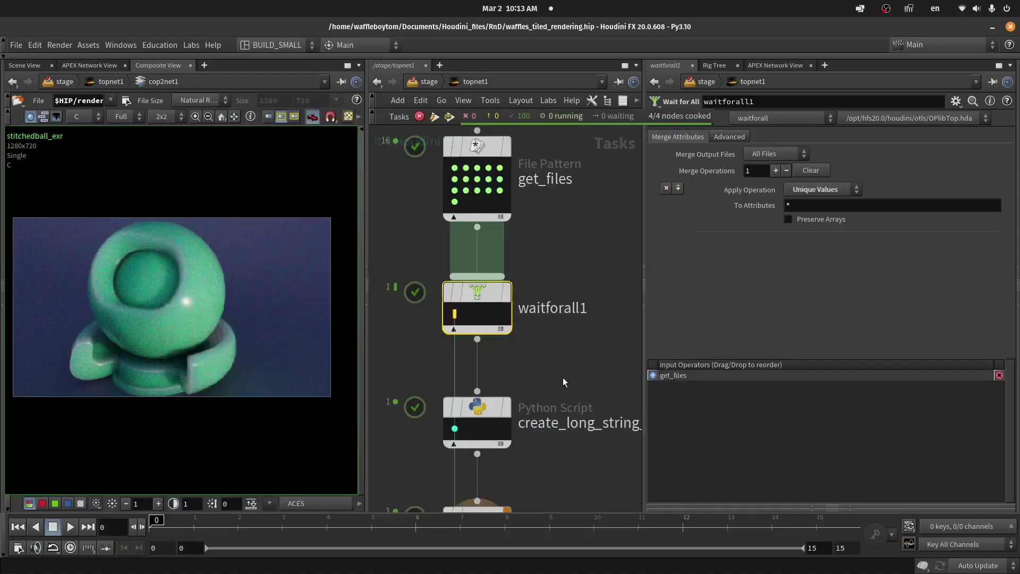
Step: Select the genericgenerator2 node at the end of the chain and inspect its custom stitching command
middle_drag(563, 377, 537, 212)
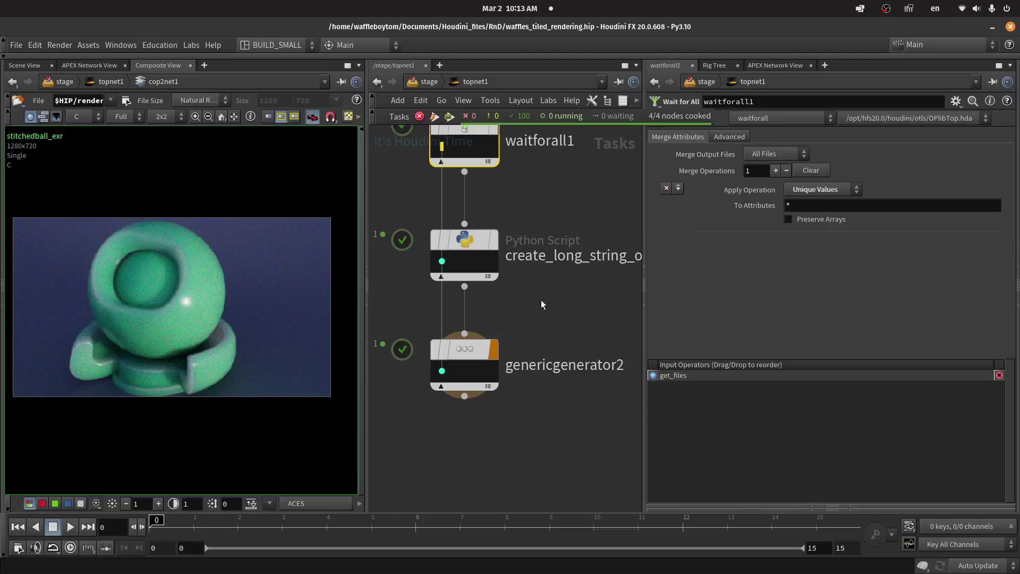
drag(535, 282, 431, 424)
middle_drag(541, 323, 538, 410)
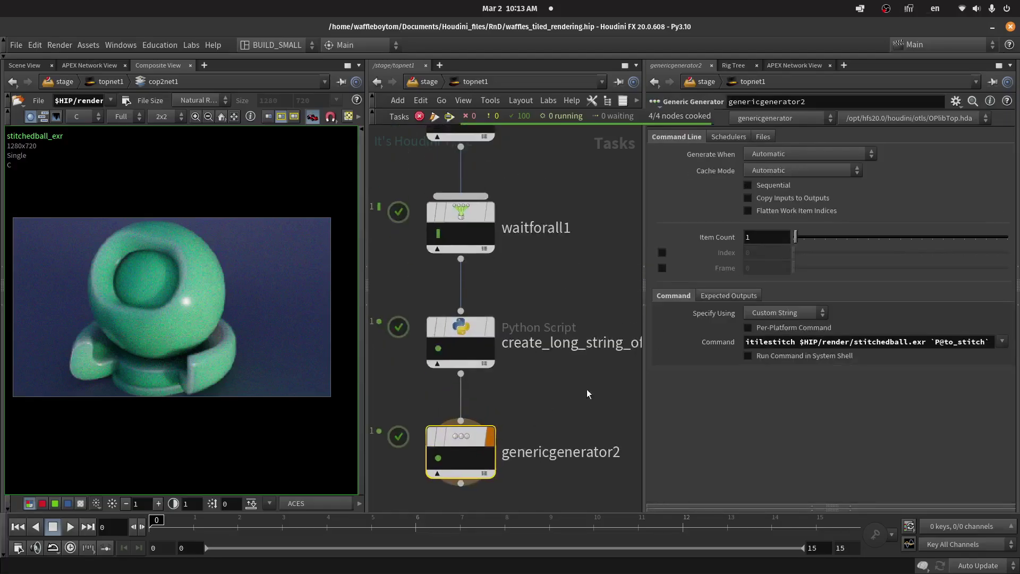
Step: Select the create_long_string_of_files Python Script node and examine how its code joins the file paths into one string
drag(538, 410, 414, 296)
scroll(516, 270, up, 3)
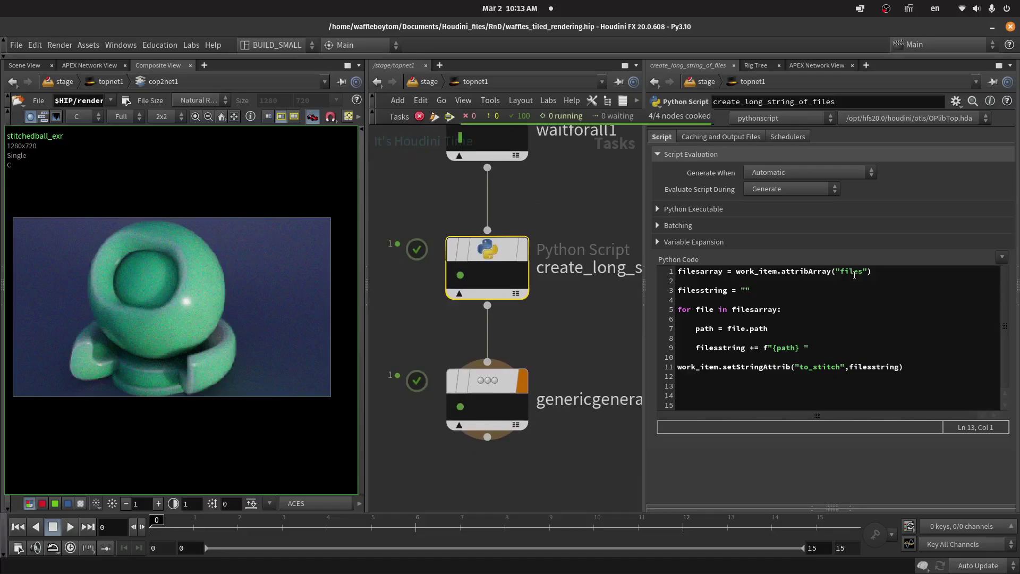
click(738, 290)
key(End)
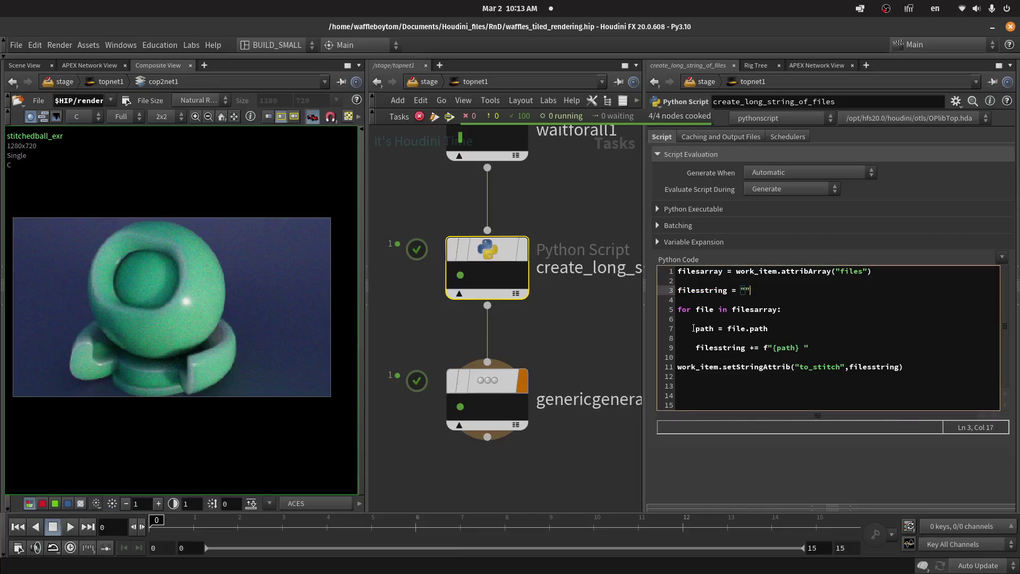
drag(695, 328, 770, 329)
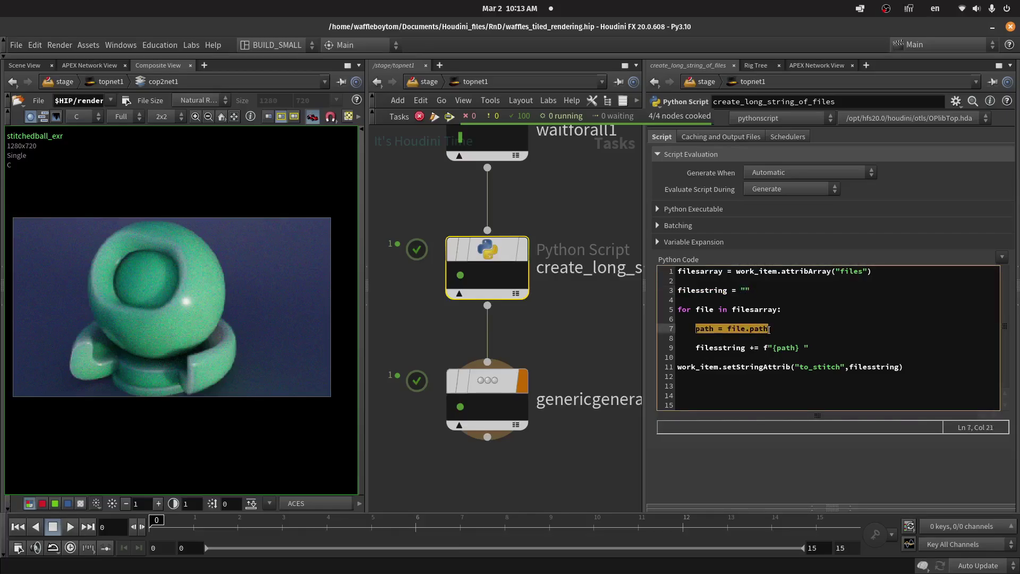
click(769, 330)
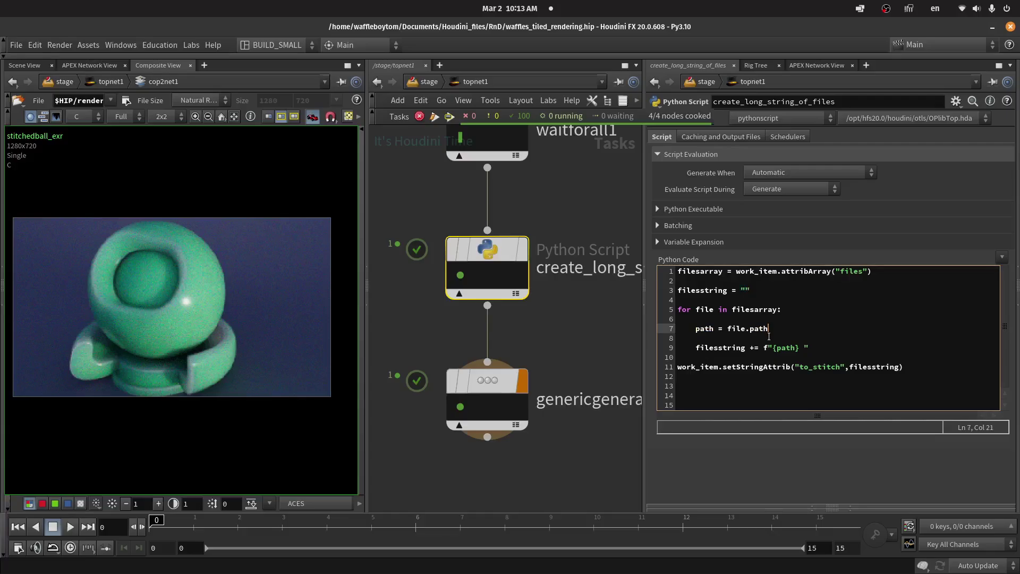
click(708, 272)
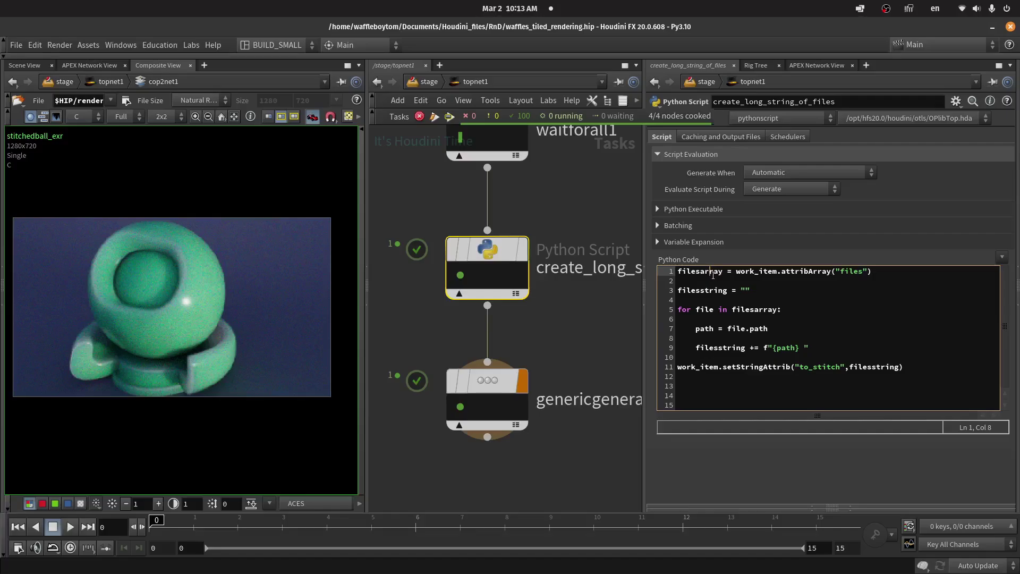
double_click(730, 329)
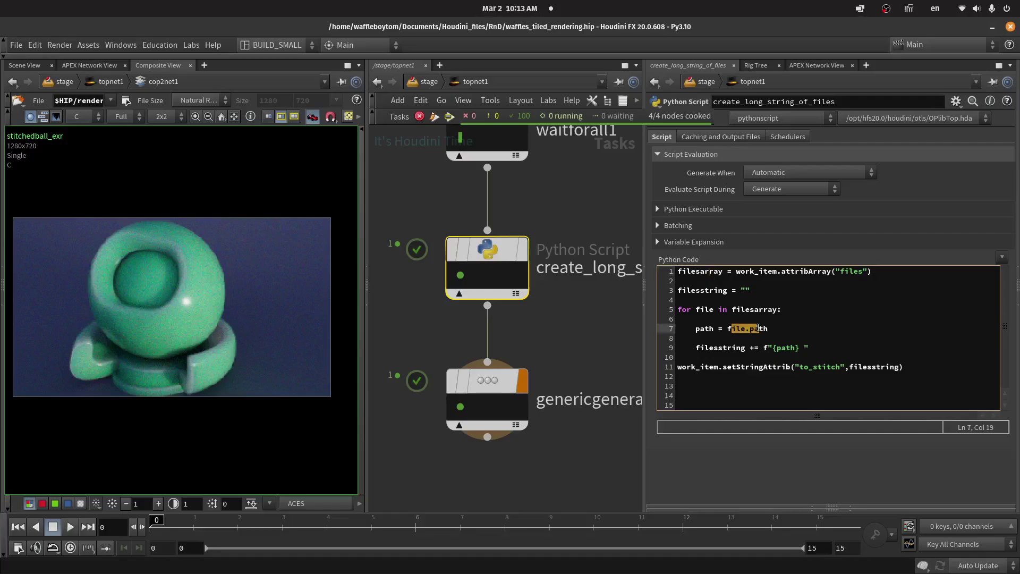
click(769, 328)
drag(697, 347, 808, 348)
click(808, 348)
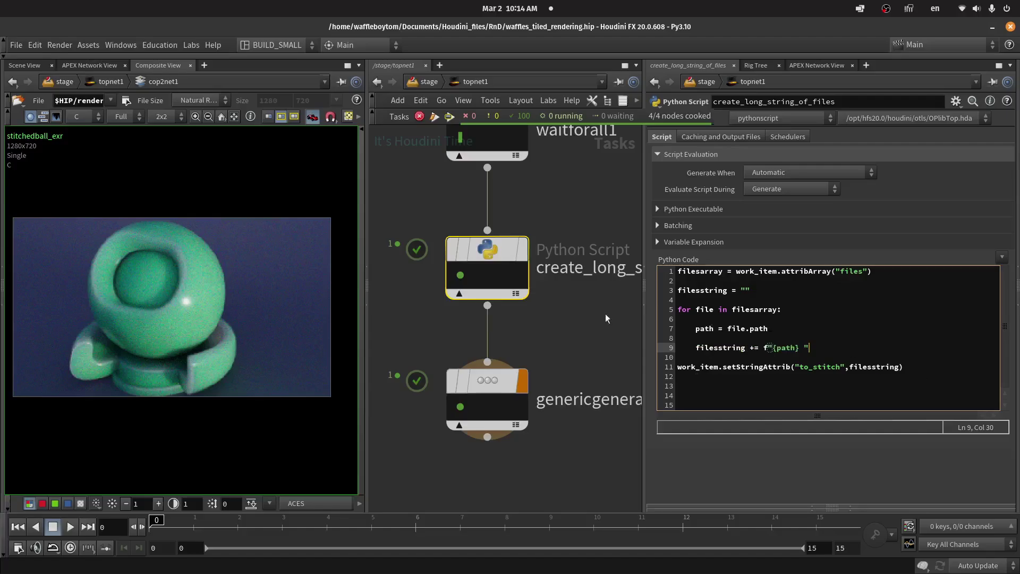
Step: Inspect the full to_stitch attribute on the create_long_string_of_files work item
click(460, 274)
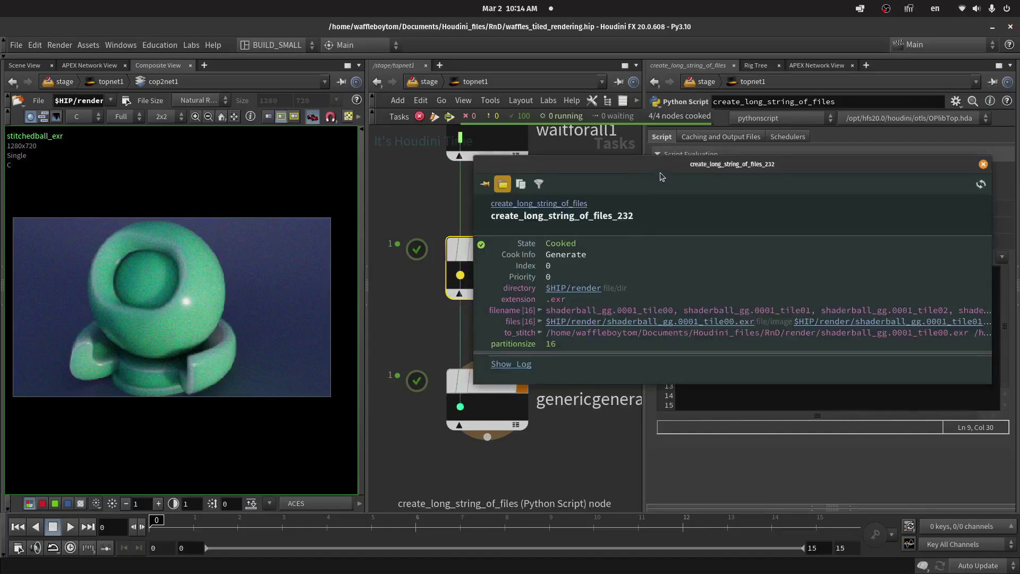
drag(660, 172, 354, 120)
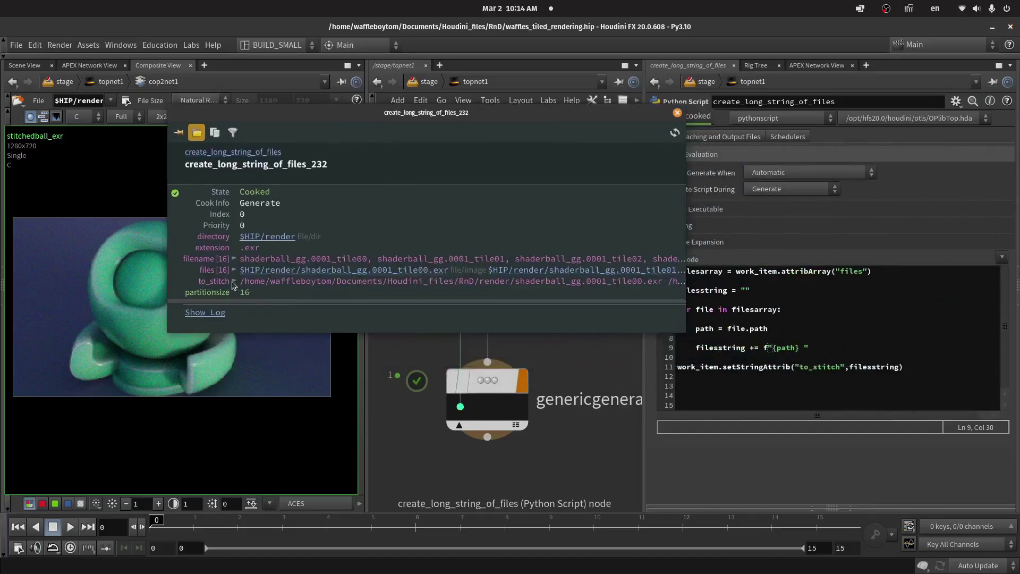
click(234, 282)
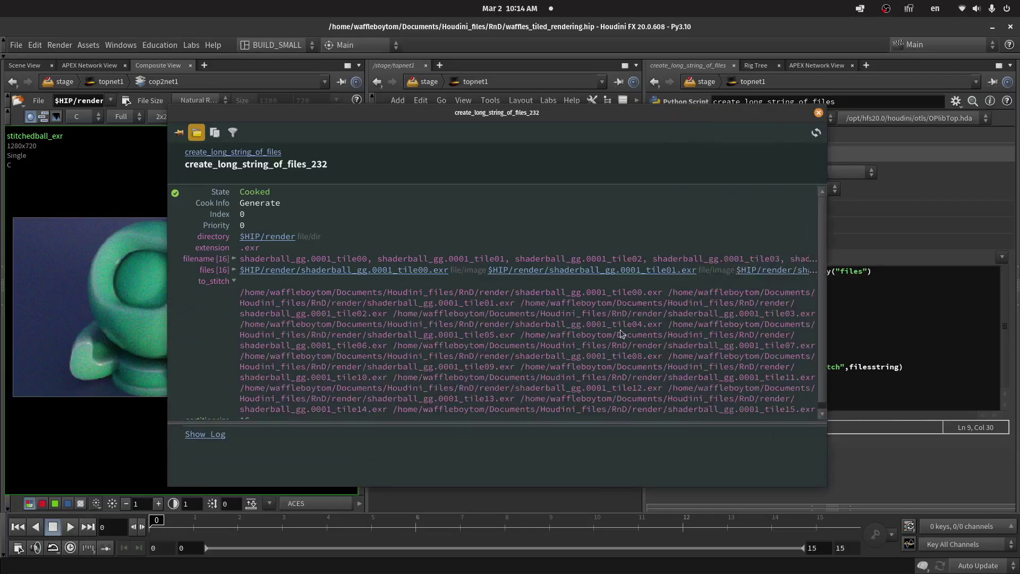
scroll(621, 334, down, 1)
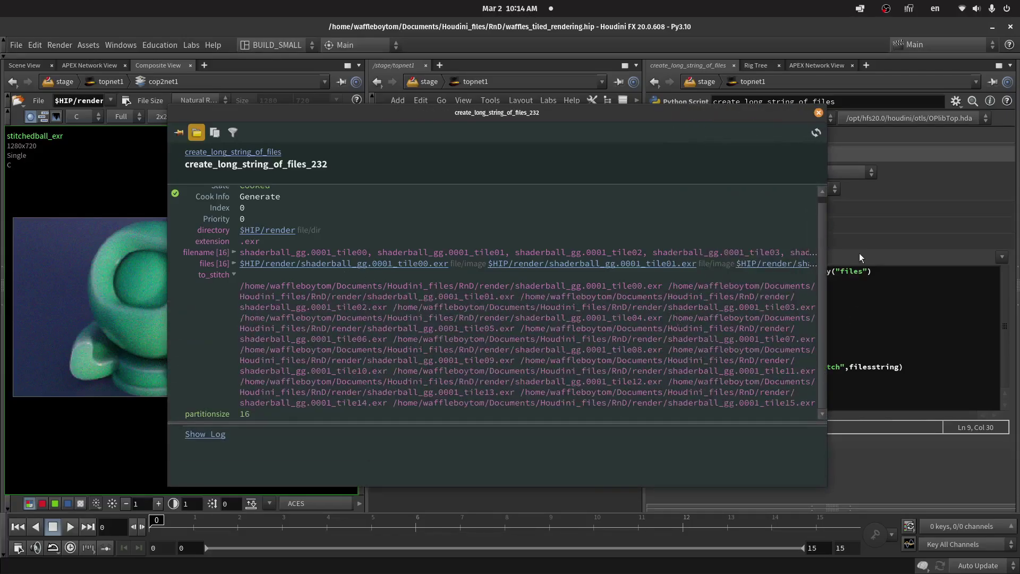
Step: Select genericgenerator2 and examine the output path and `P@to_stitch` argument of its itilestitch command in the expanded editor, then close it
click(819, 113)
click(502, 379)
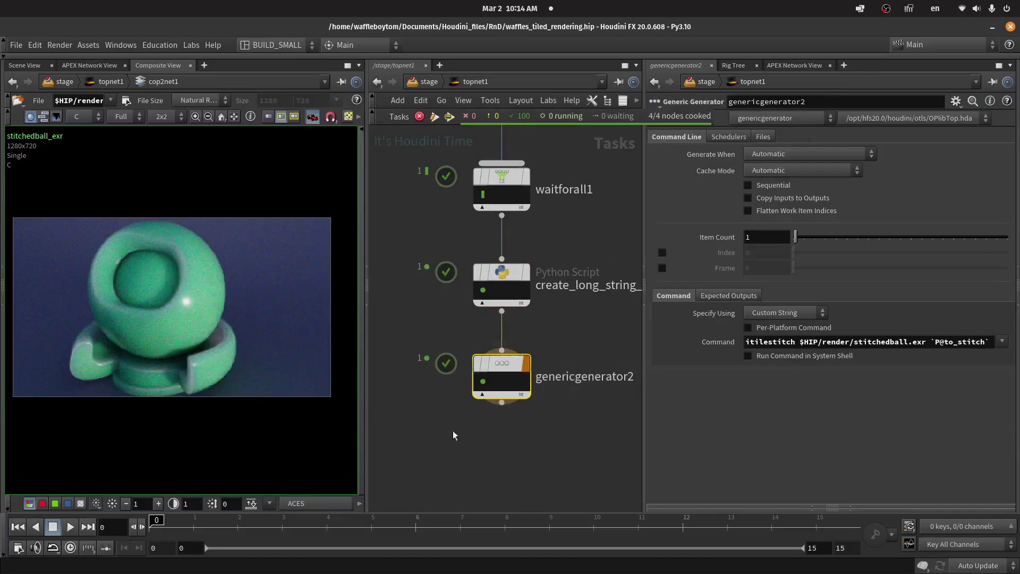
key(alt+e)
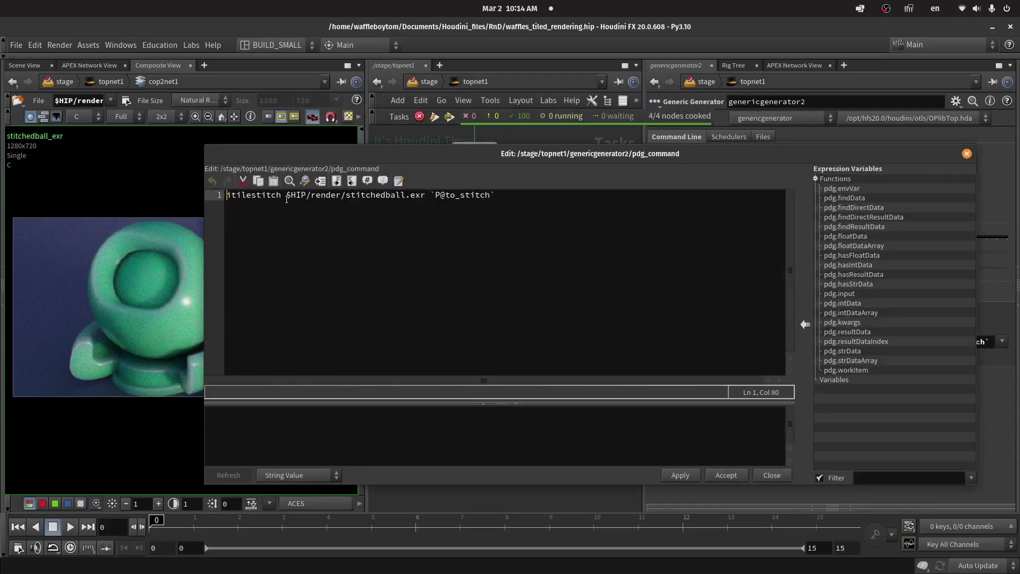
drag(287, 196, 423, 207)
click(416, 195)
drag(431, 195, 501, 202)
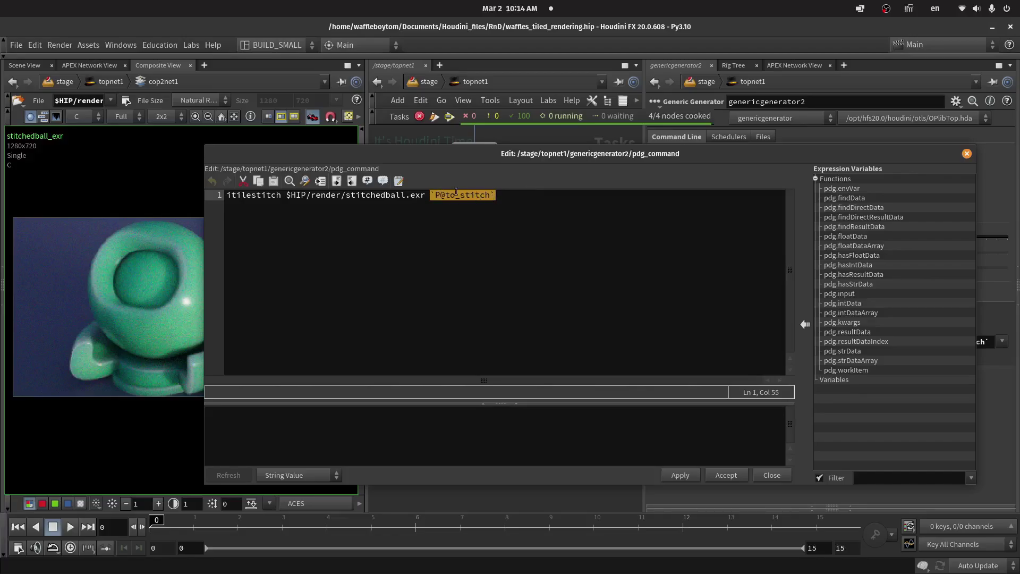
click(967, 153)
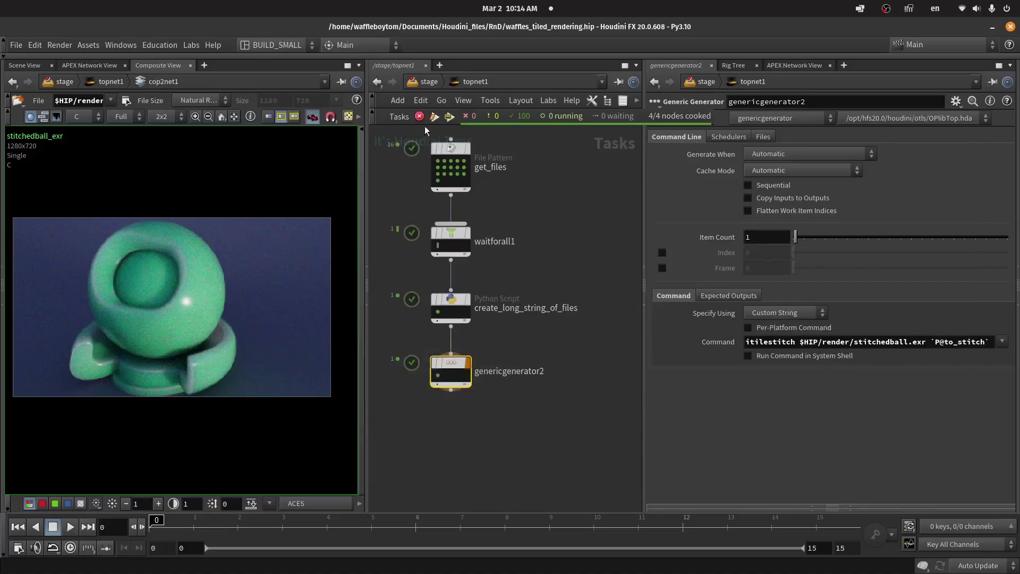
Step: Go into the cop2net1 compositing network and view the stitchedball_exr image up close
key(u)
double_click(472, 352)
scroll(493, 340, down, 3)
double_click(475, 245)
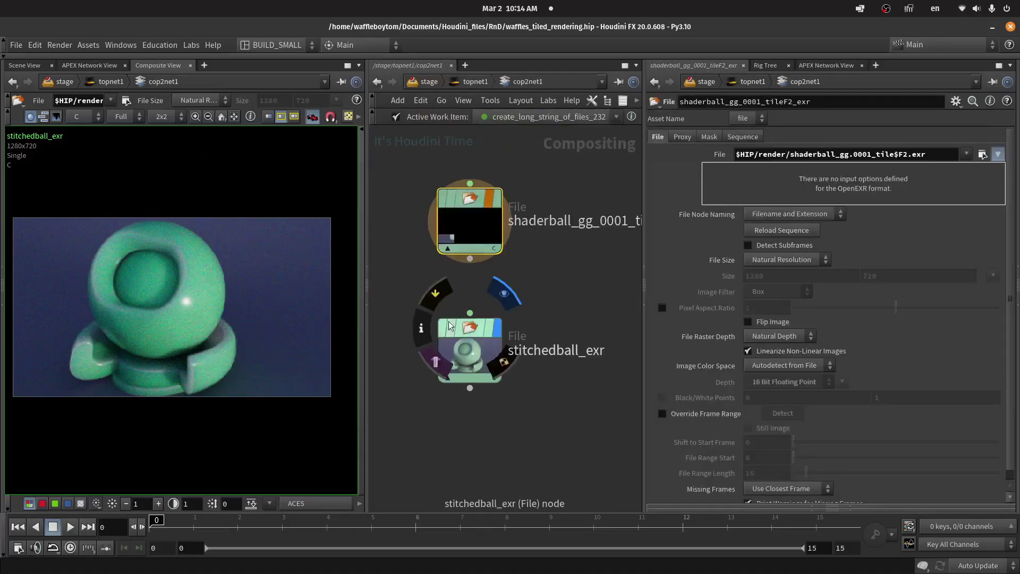
scroll(104, 267, up, 1)
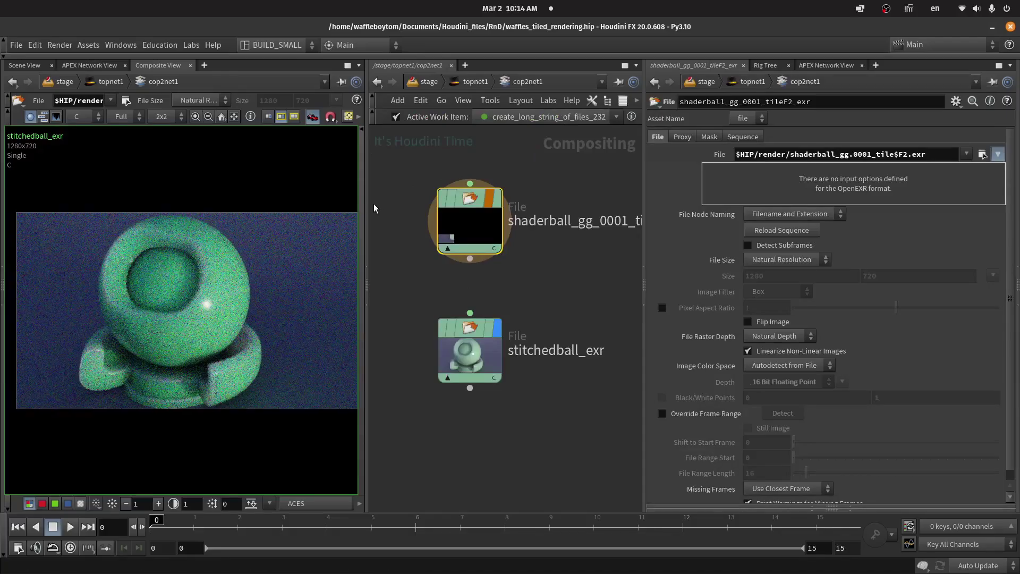